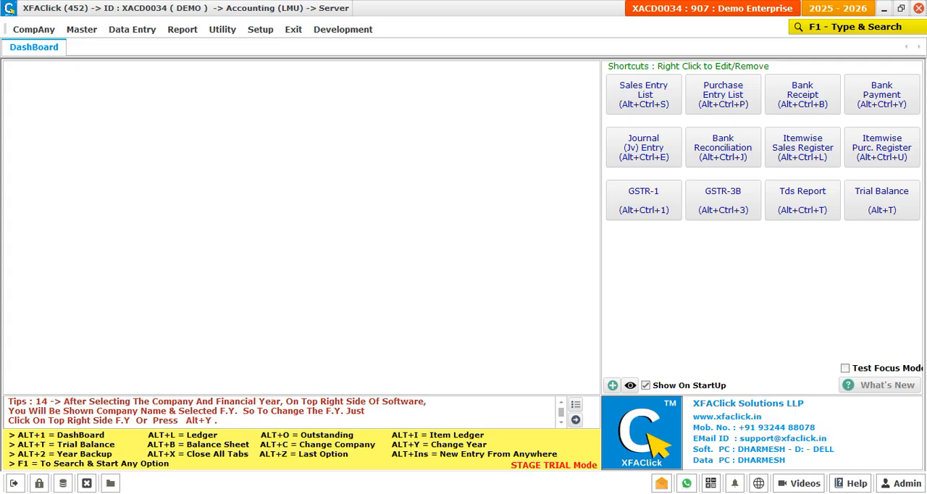
Step: Open the State Bank Of India account for editing from the account list
click(89, 33)
click(116, 49)
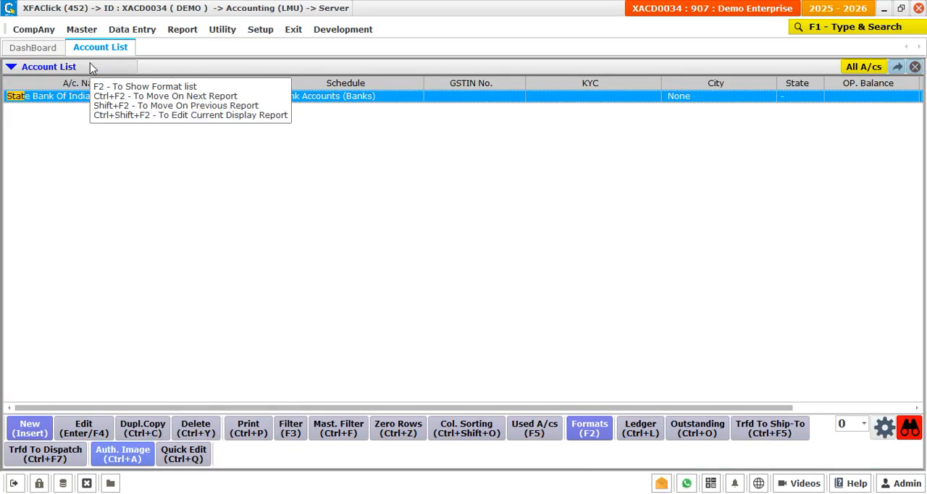
key(Return)
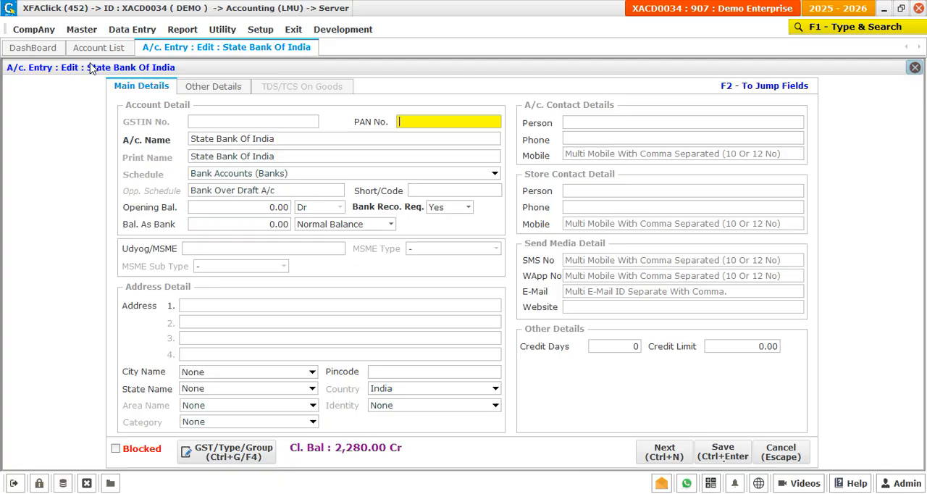
Step: Set the bank account's opening balance to 10,000 Dr, keeping bank reconciliation required as Yes
key(Return)
key(Return)
key(Return)
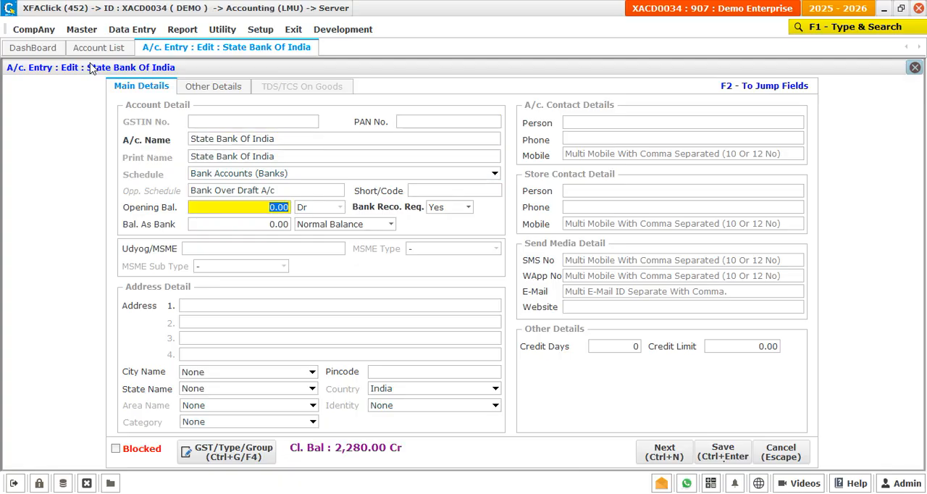
text(10000)
key(Return)
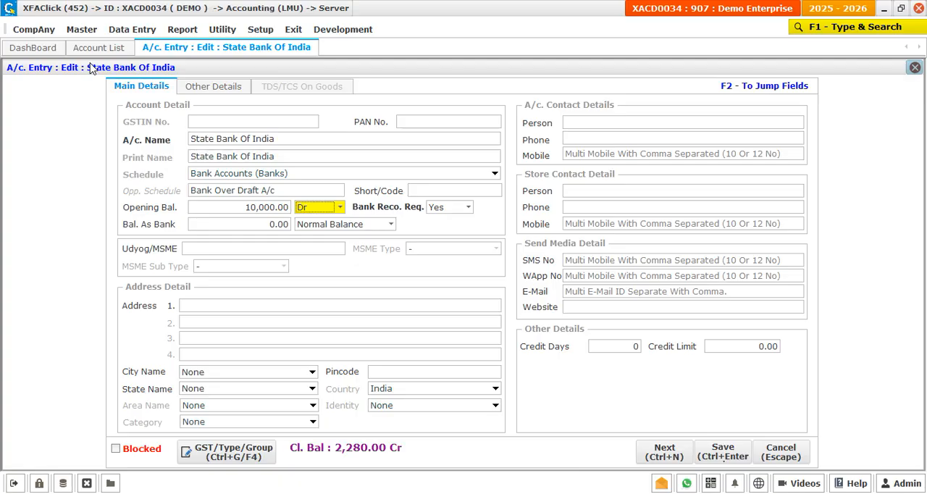
key(Return)
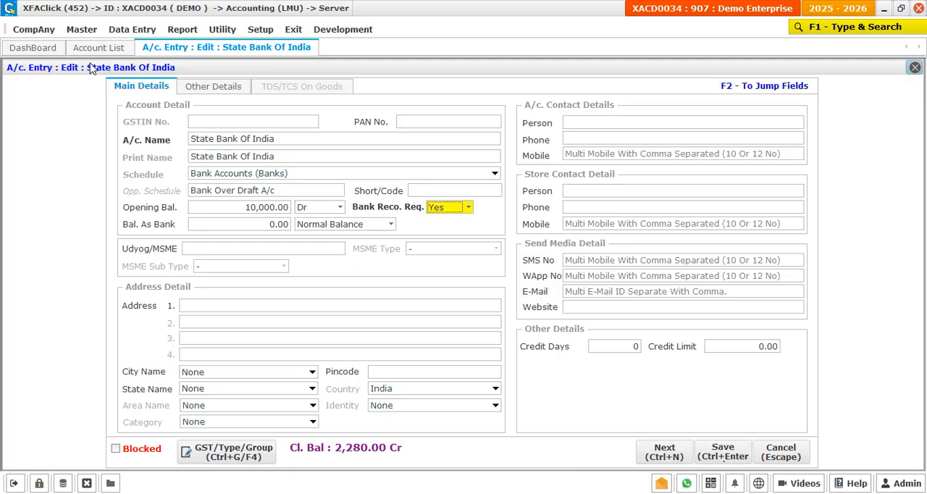
key(Return)
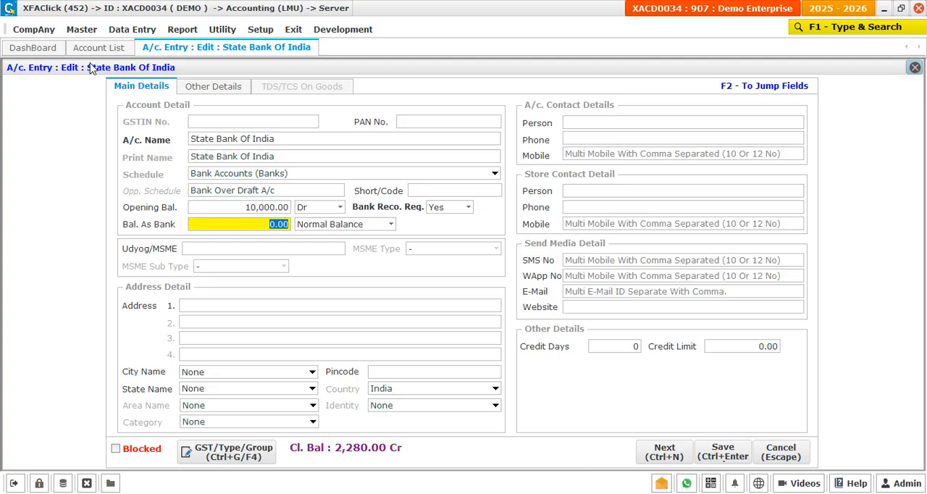
Step: Set the balance as per bank to 7,000 as Normal Balance and proceed to the opening balance break-up
text(7000)
key(Return)
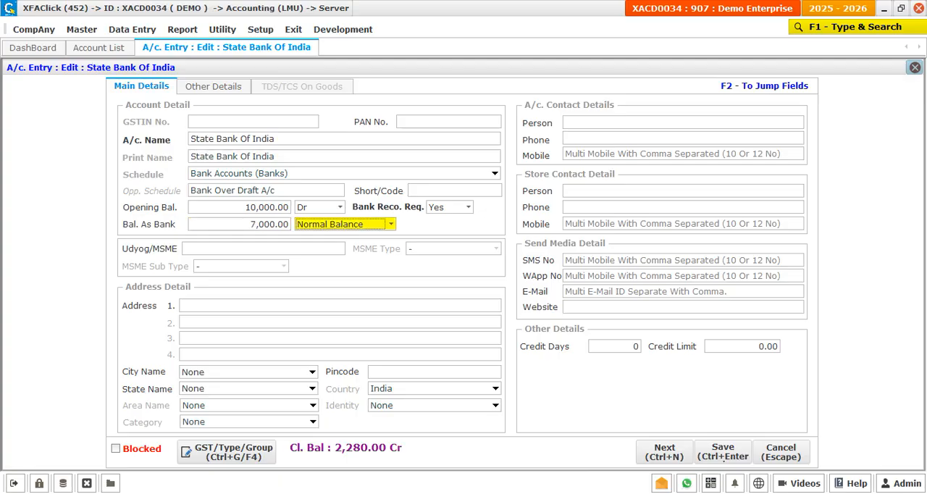
key(space)
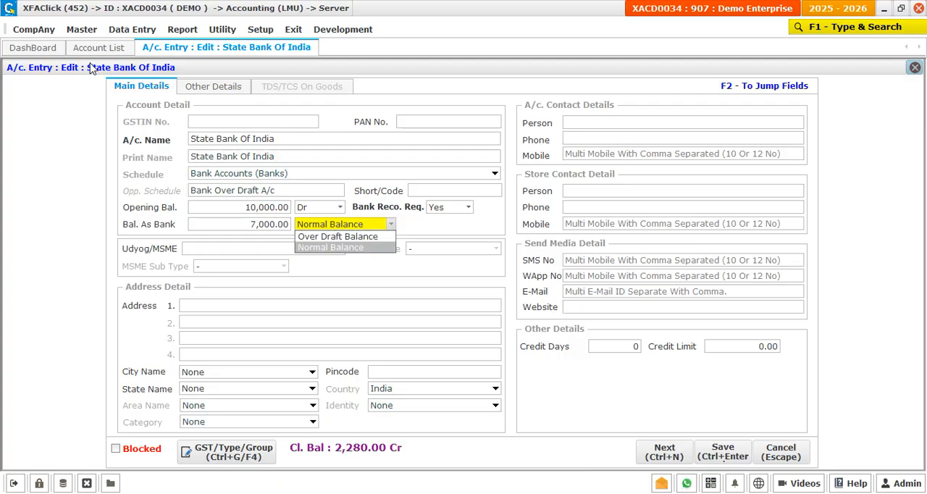
key(Return)
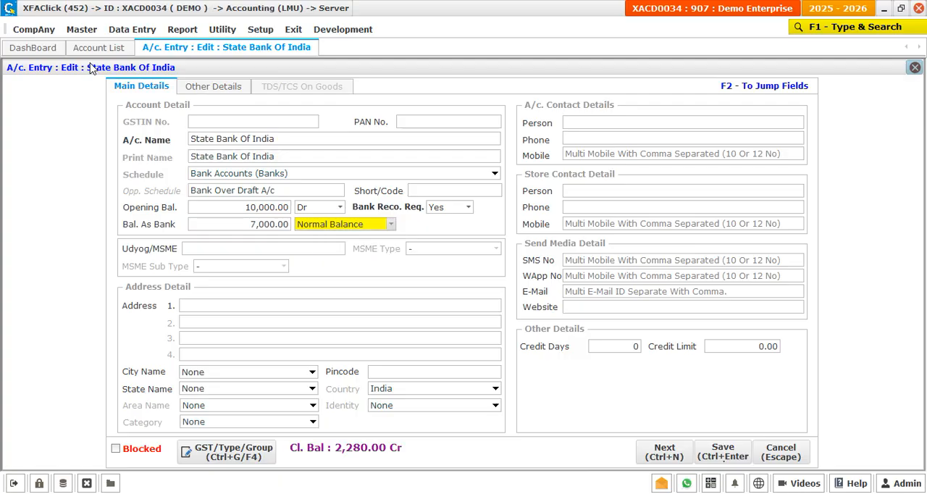
key(Return)
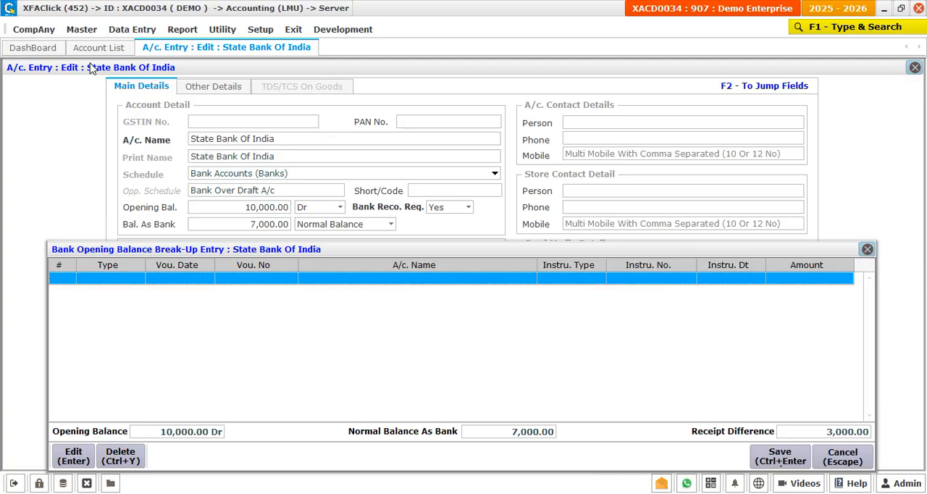
Step: Start a Receipt line in the opening balance break-up dated 28/03/2025, with voucher number 1 and account Deb-1
key(Return)
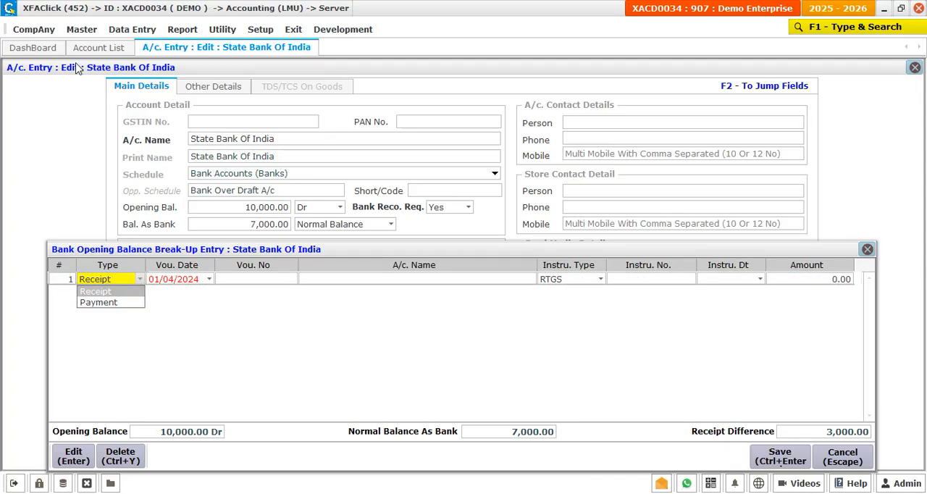
key(Return)
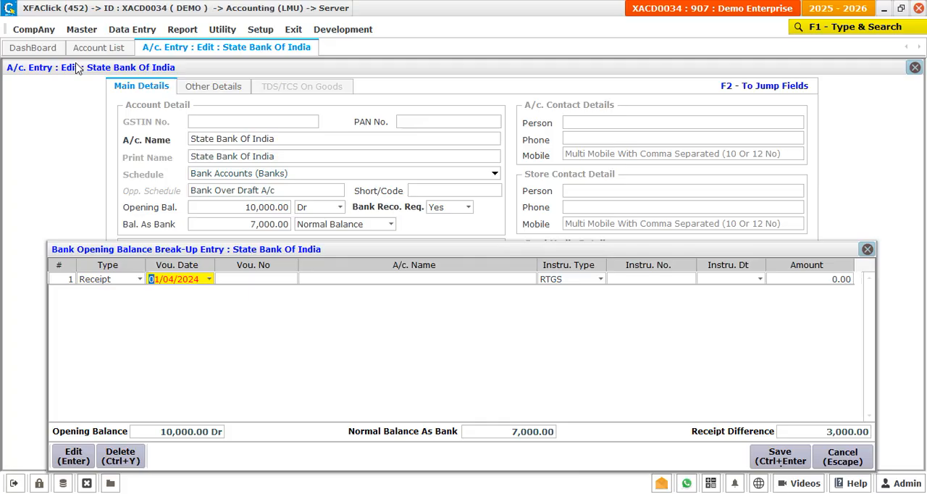
text(28032025)
key(Return)
text(1)
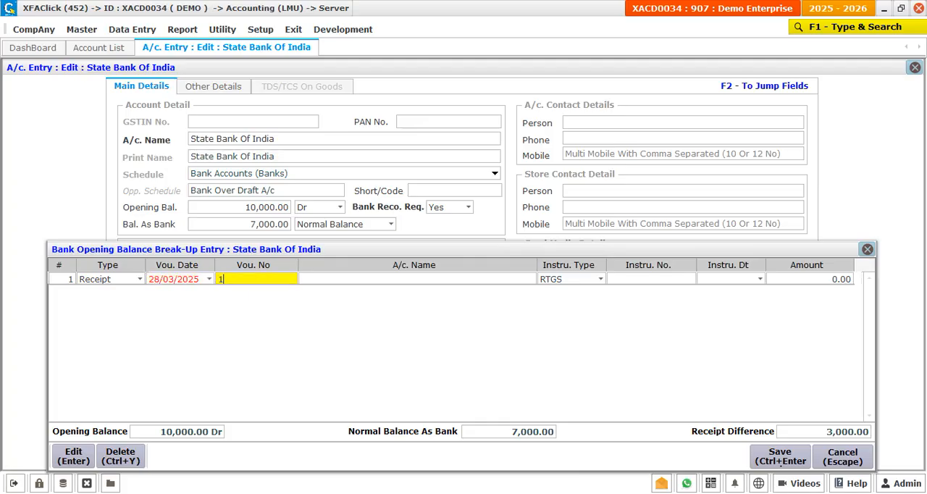
key(Return)
text(d)
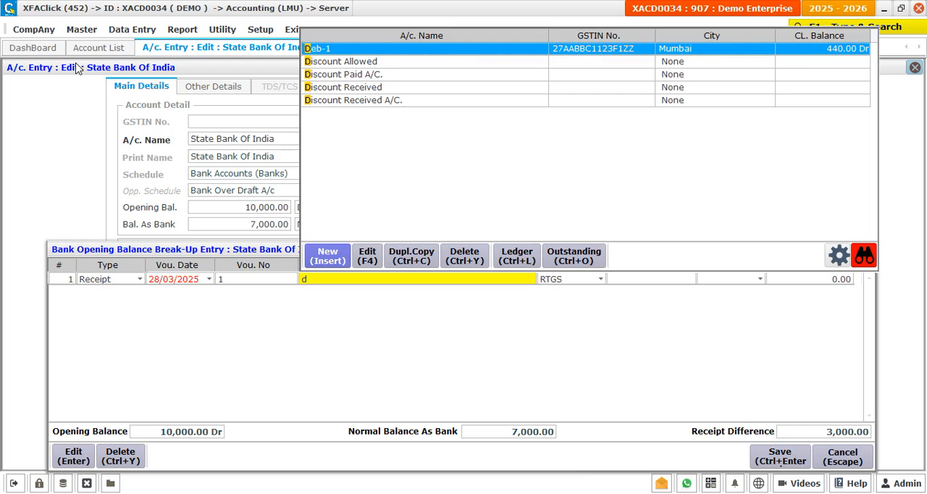
key(Return)
key(Return)
Step: Complete the receipt line with instrument type Cheque, instrument number 123456 and amount 3,000
text(c)
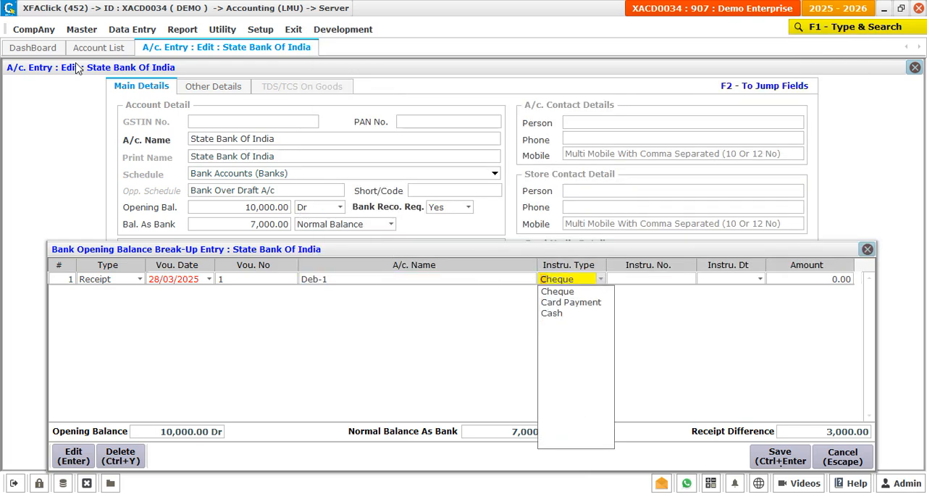
key(Return)
text(123456)
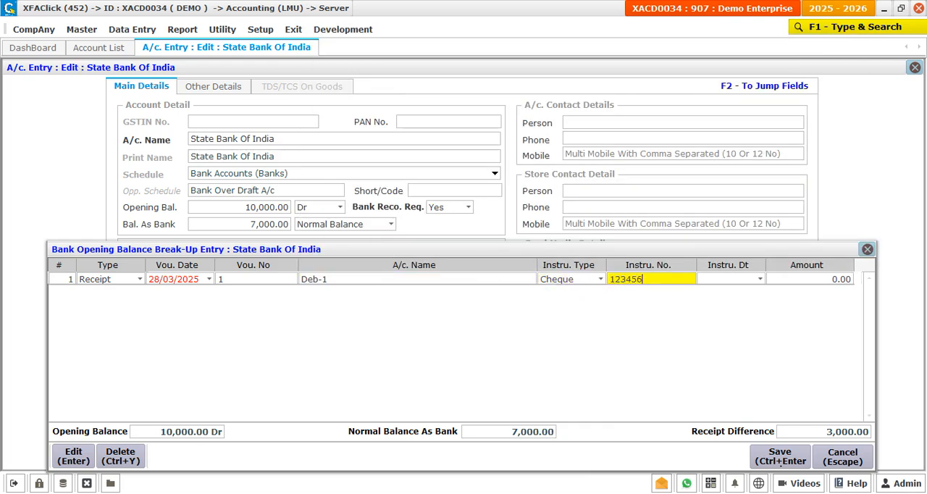
key(Return)
key(Return)
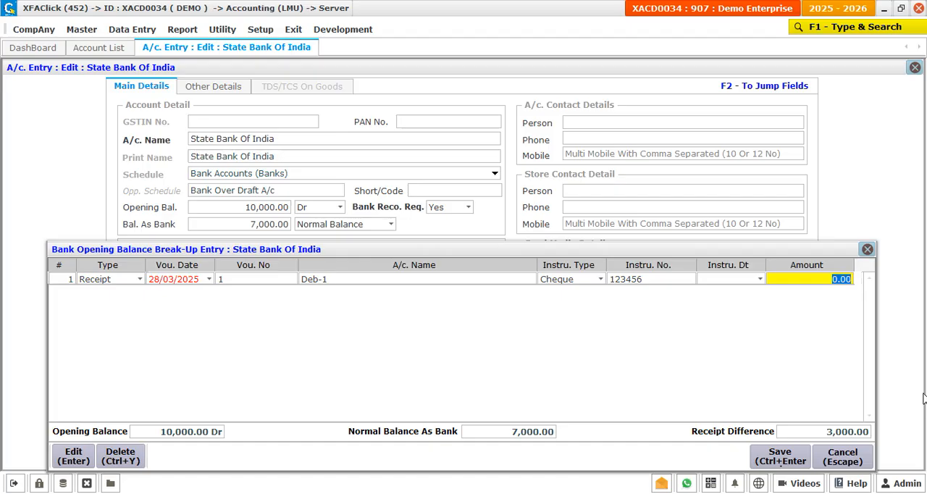
text(3000)
key(Return)
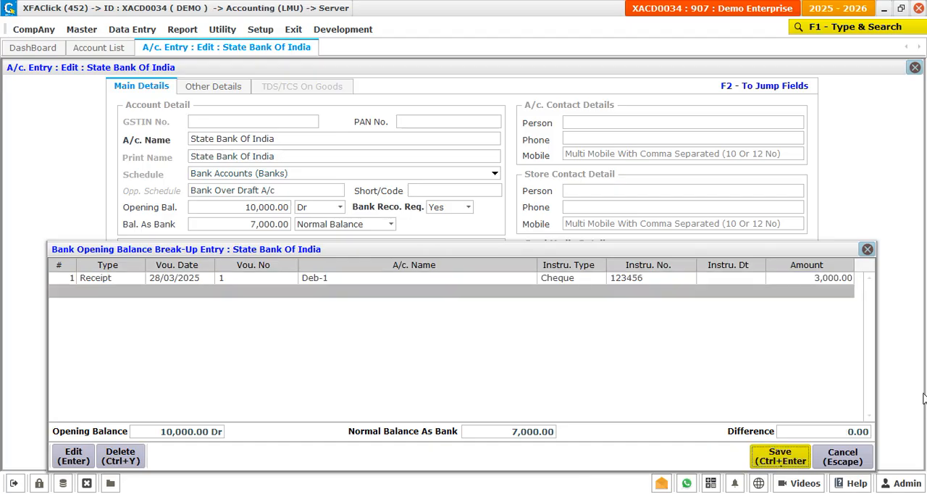
Step: Save the opening balance break-up and the State Bank Of India account, and close the account list
click(784, 458)
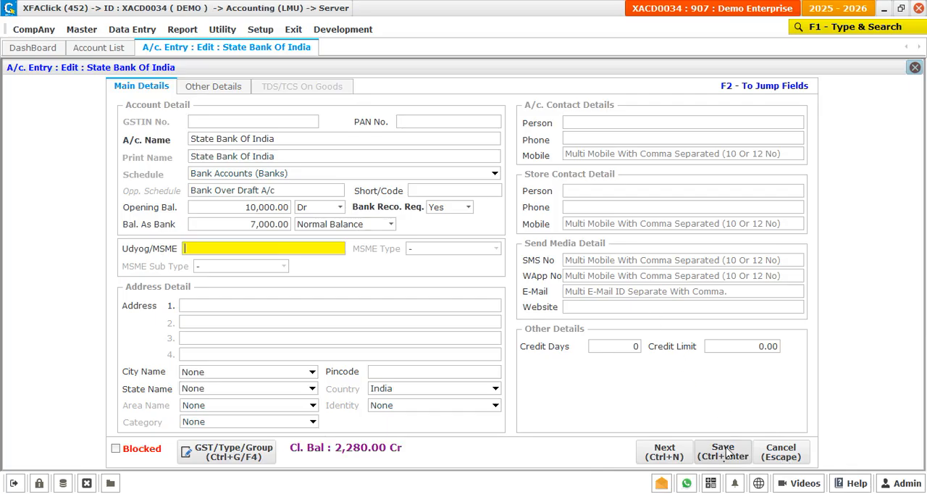
click(723, 452)
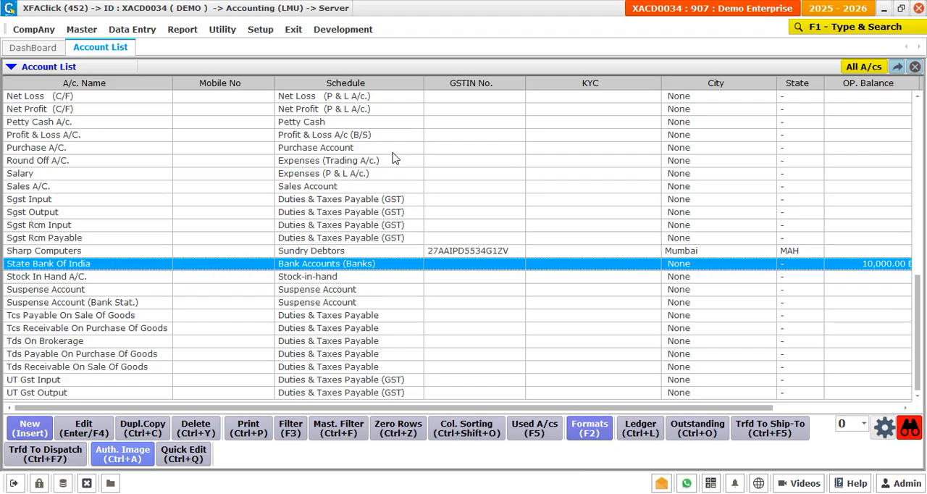
key(Escape)
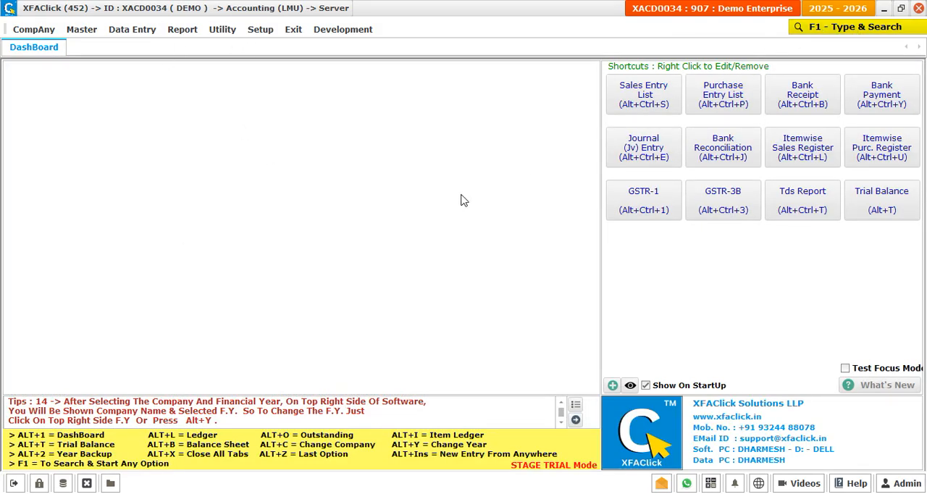
Step: Locate the Bank Reconciliation option by searching for "reconc" and by browsing Bank Other Entries under Data Entry, without starting it
key(F1)
text(reconc)
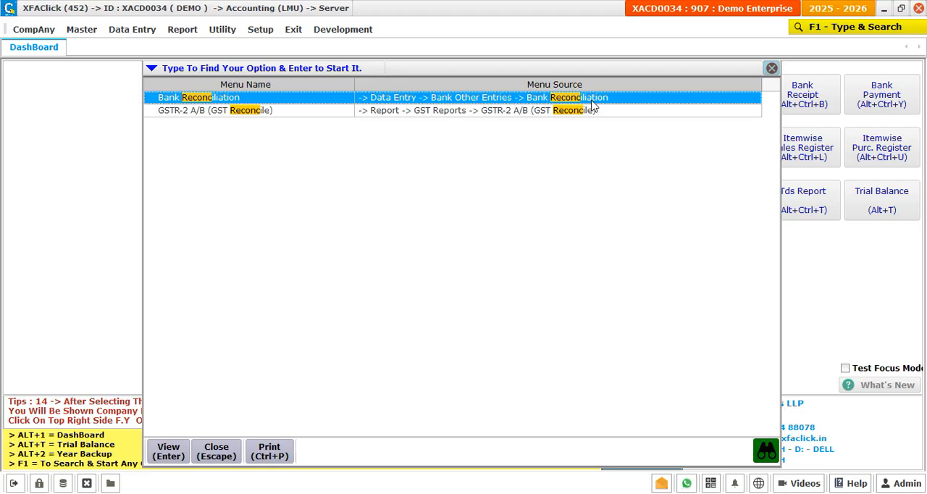
key(Escape)
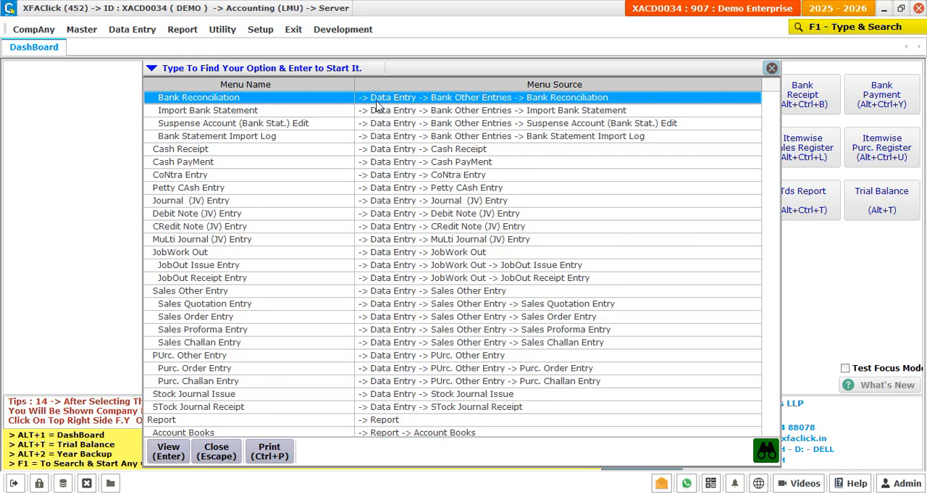
key(Escape)
click(134, 30)
mouse_move(217, 132)
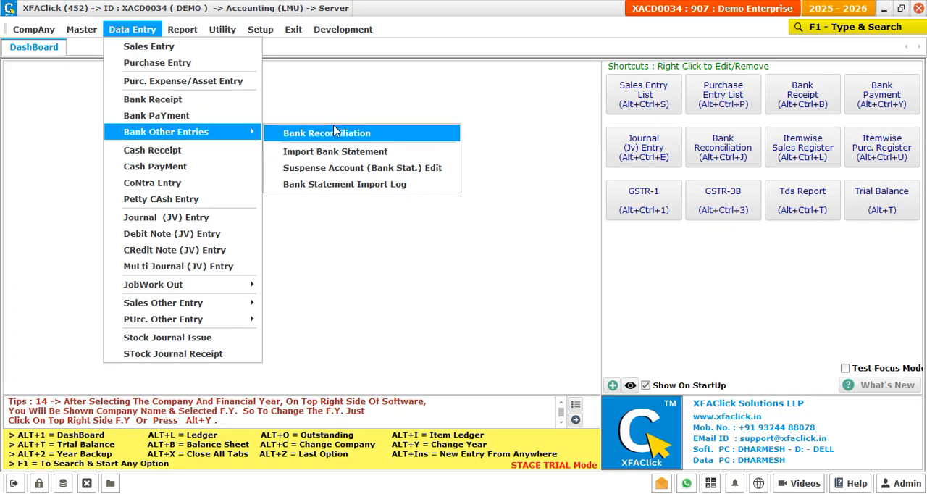
click(335, 97)
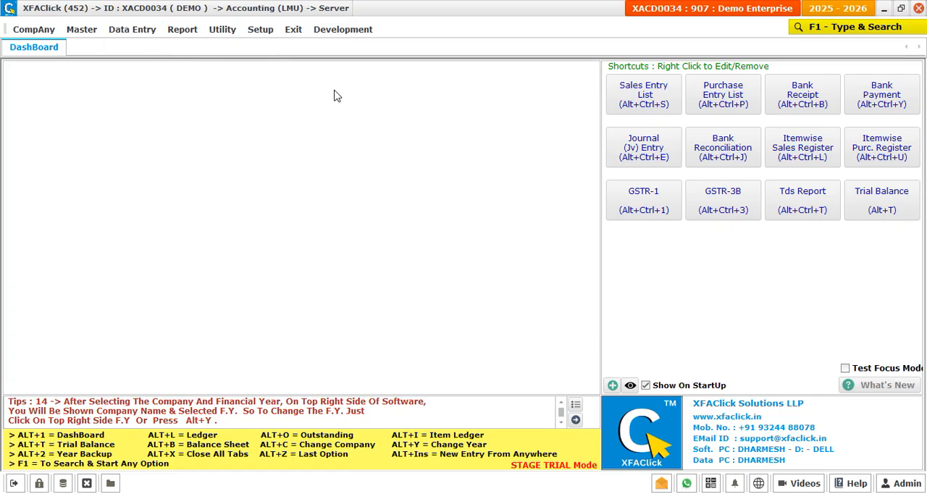
Step: Open the detailed ledger of State Bank Of India from the ledger list
key(alt+l)
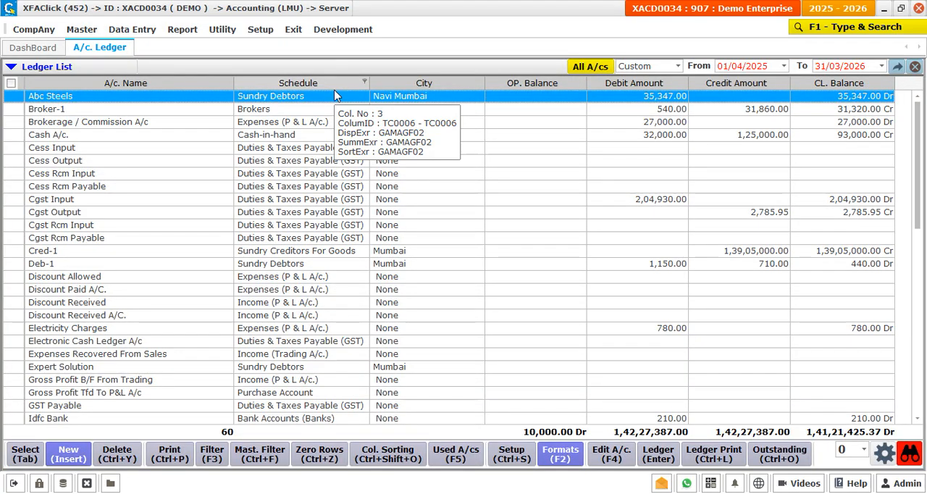
text(stat)
key(Return)
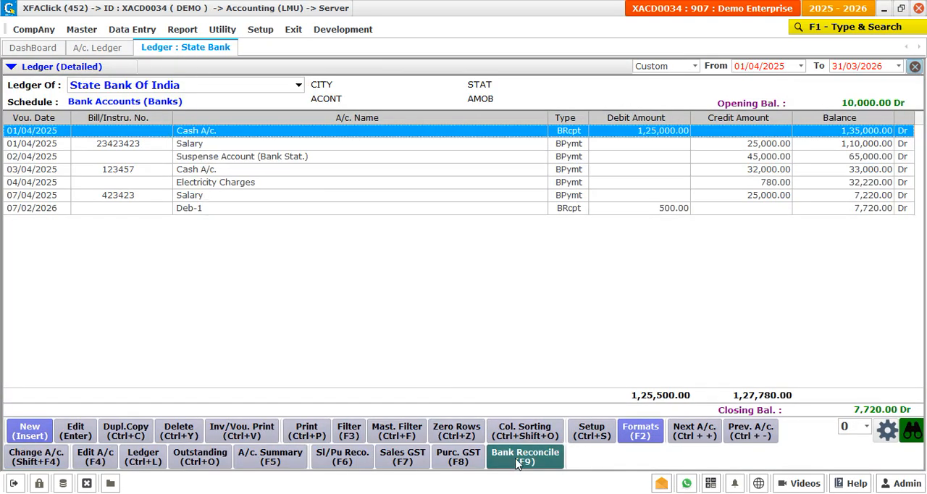
Step: Start bank reconciliation from the State Bank Of India ledger for the period 01/04/2025 to 30/04/2025
click(548, 462)
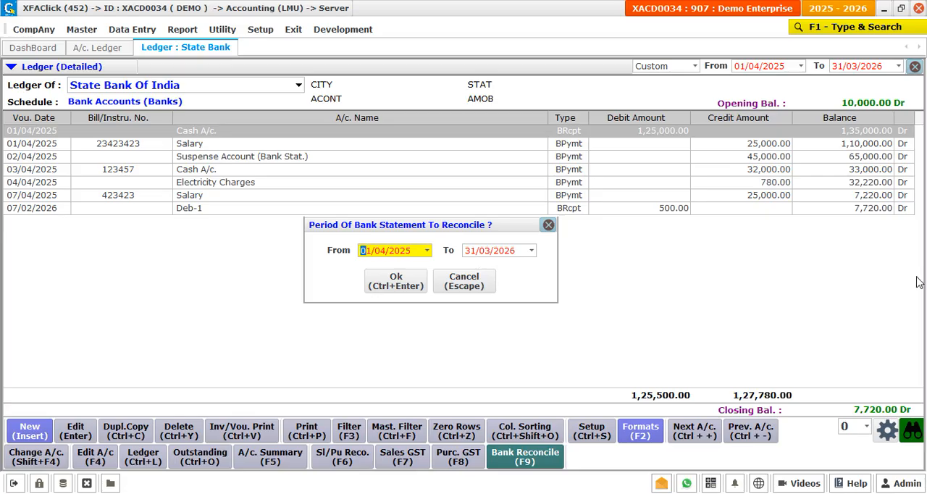
key(Return)
text(30/04/202)
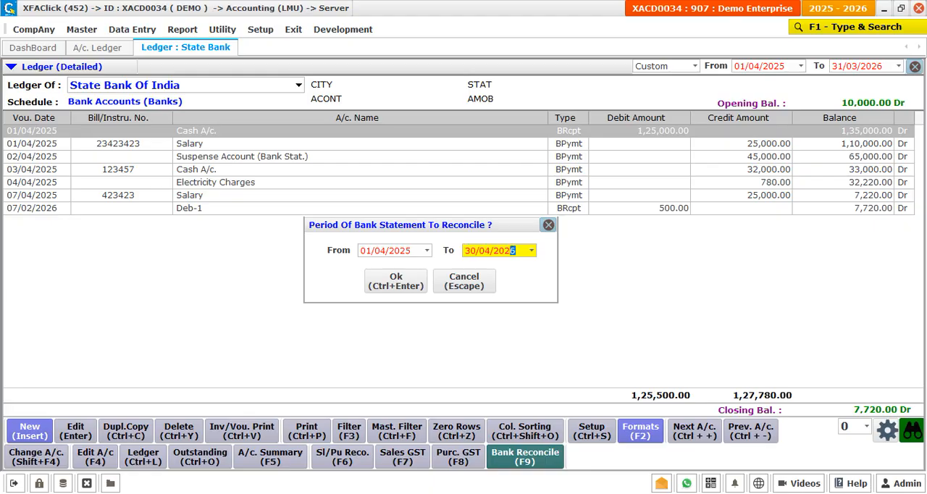
text(5)
key(Return)
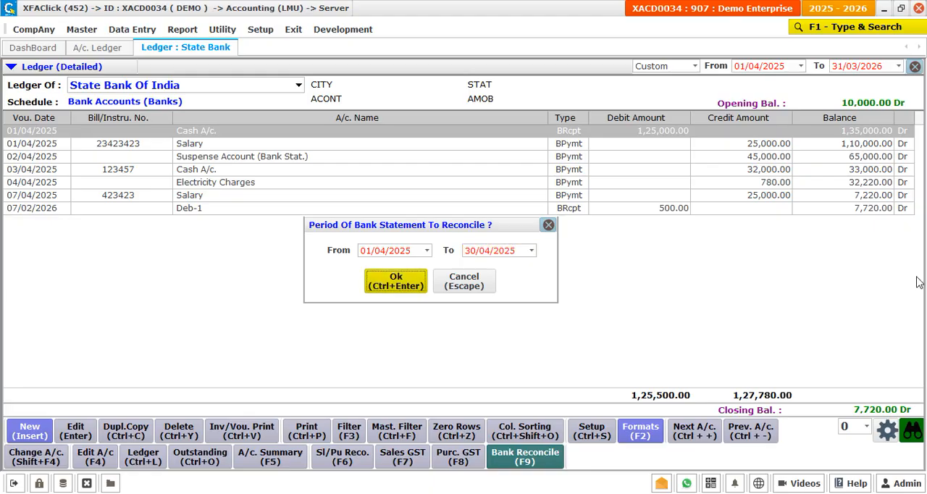
click(409, 286)
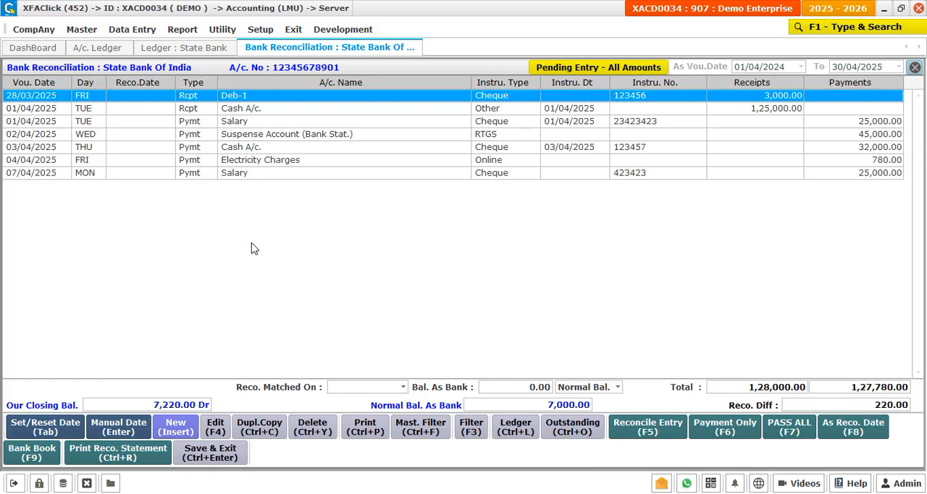
Step: Look through the pending receipt and payment entries in the bank reconciliation list
key(Down)
key(Down)
key(Down)
key(Up)
key(Up)
key(Up)
key(Down)
key(Down)
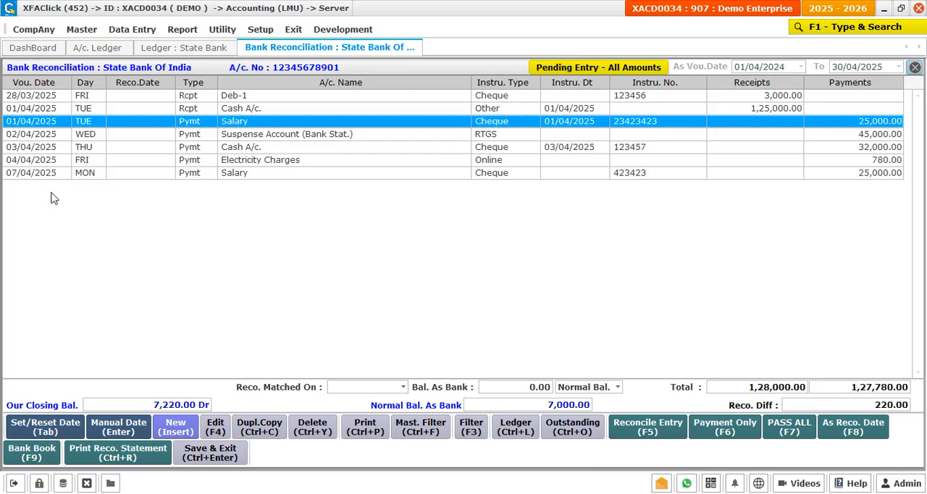
Step: Set the reconciliation date of the 01/04/2025 Salary cheque payment to 02/04/2025
double_click(129, 123)
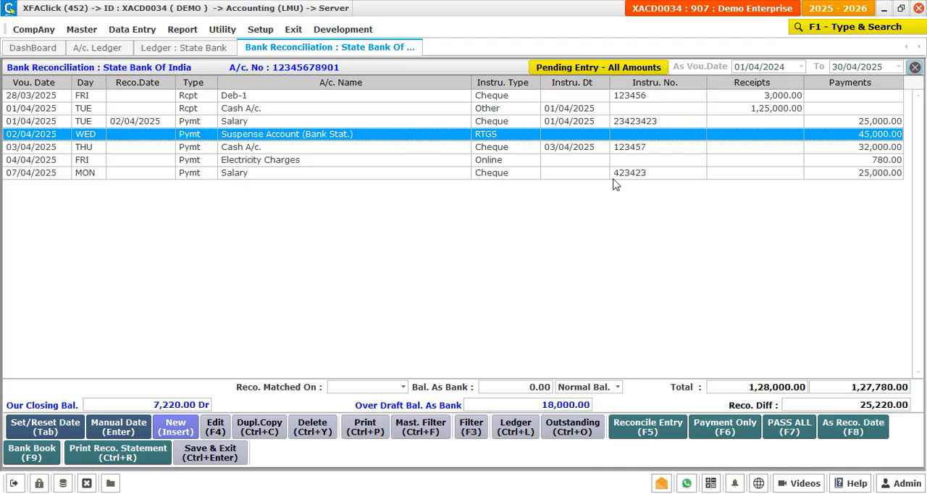
key(Up)
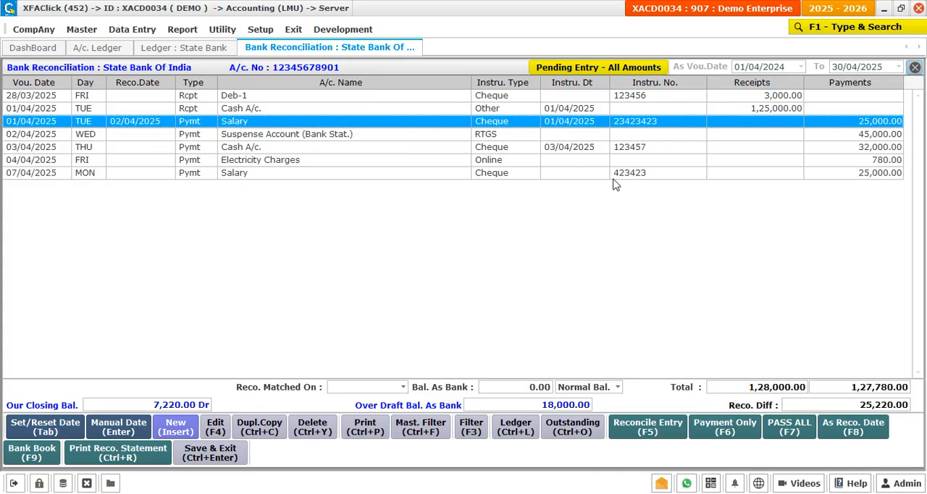
key(Return)
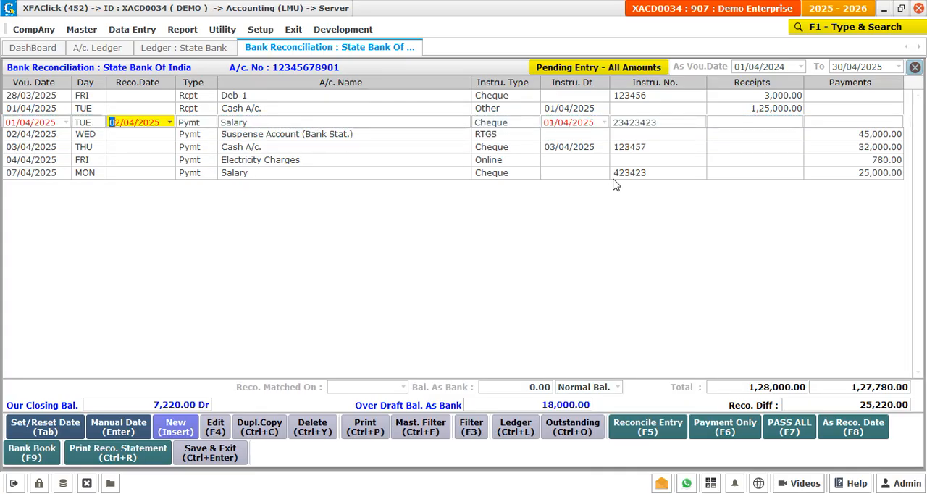
key(Return)
key(Down)
key(Up)
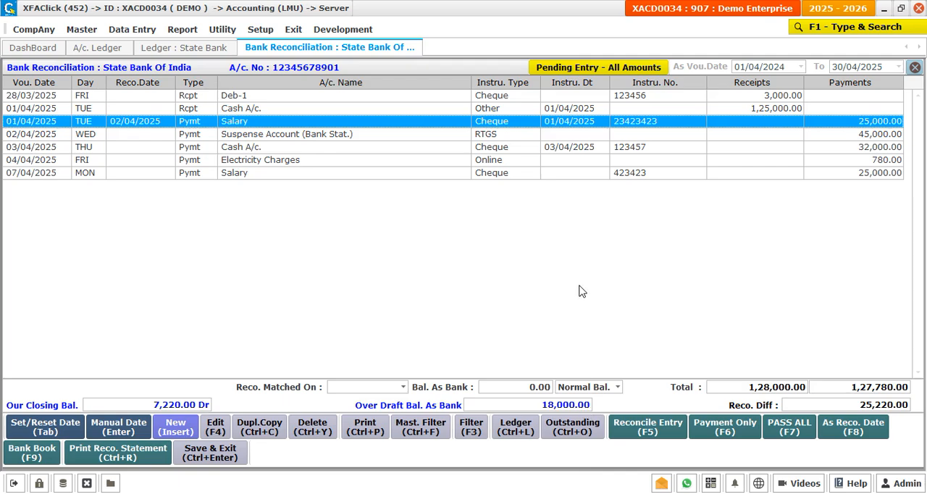
Step: Reconcile the 03/04/2025 Cash A/c. cheque payment with its own voucher date, 03/04/2025
key(Down)
key(Down)
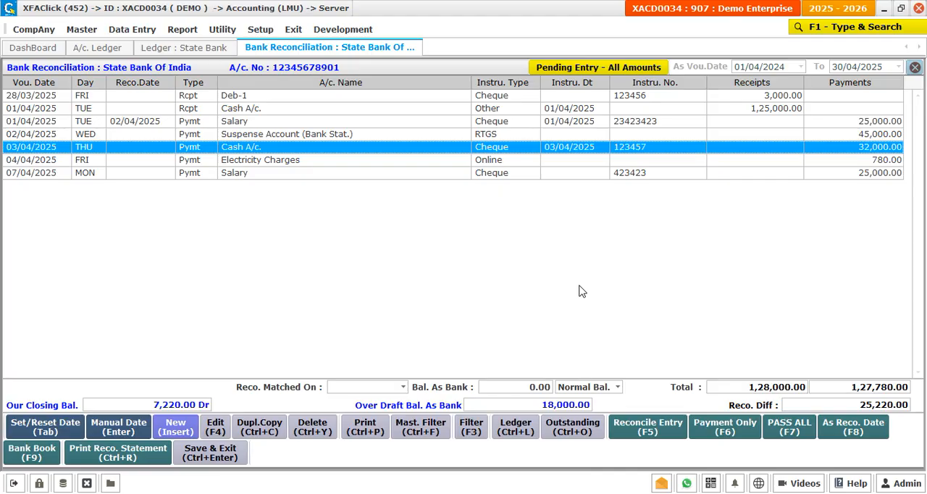
key(F8)
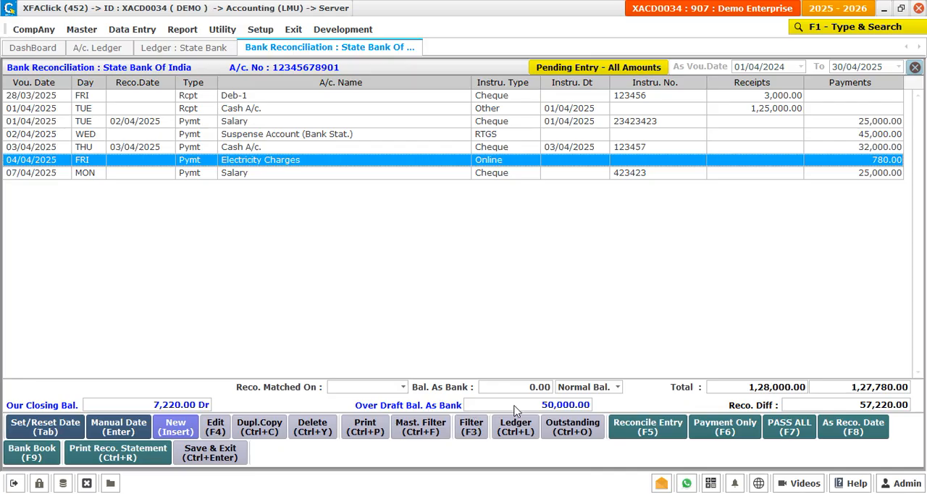
Step: Reconcile the 1,25,000 Cash A/c. receipt with its own voucher date, 01/04/2025
key(Up)
key(Up)
key(Up)
key(Up)
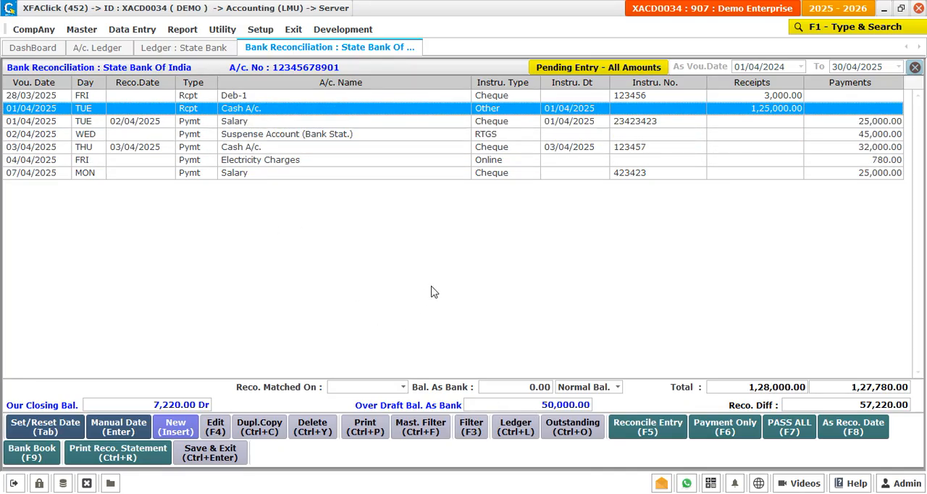
key(F8)
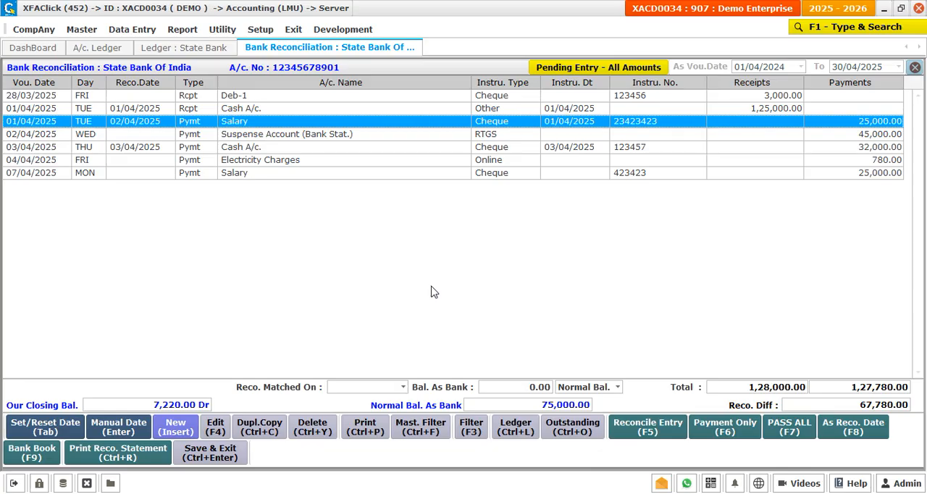
Step: Check the April receipts and payments for reconciliation dates already set and still missing
key(Down)
key(Down)
key(Down)
key(Down)
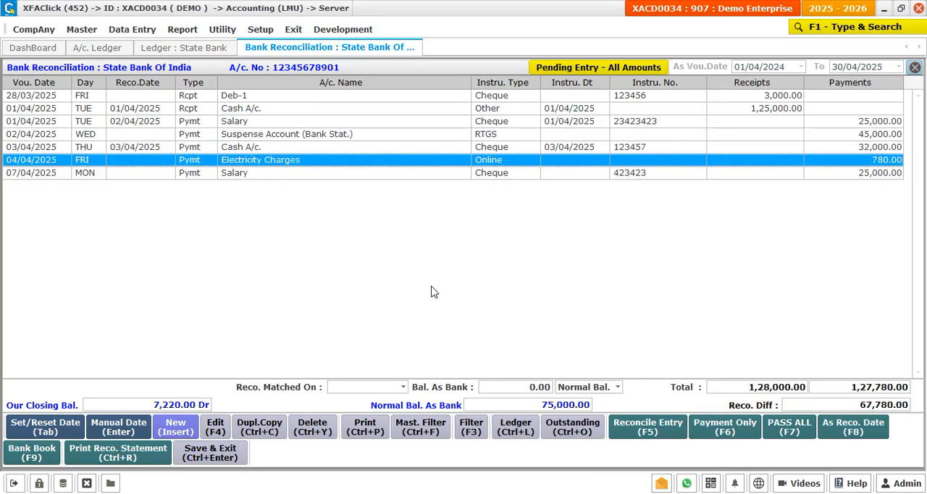
key(Up)
key(Up)
key(Up)
key(Up)
key(Up)
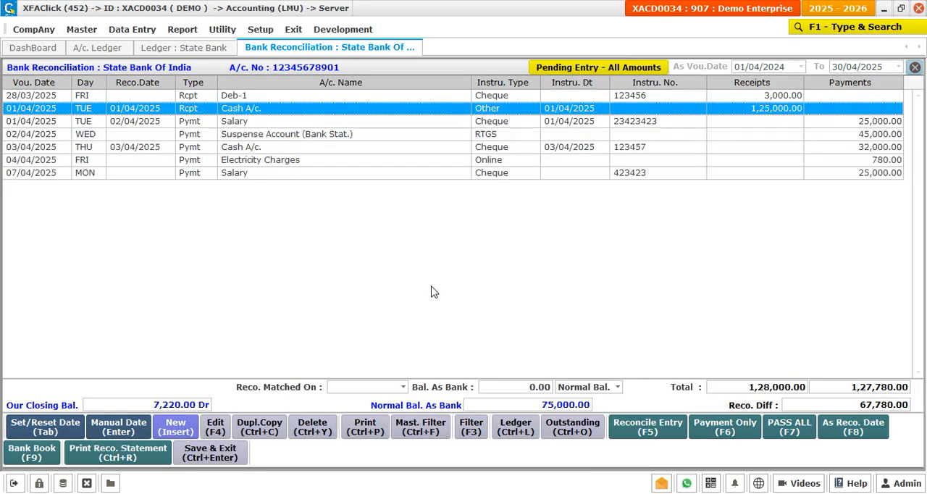
key(Down)
key(Down)
key(Down)
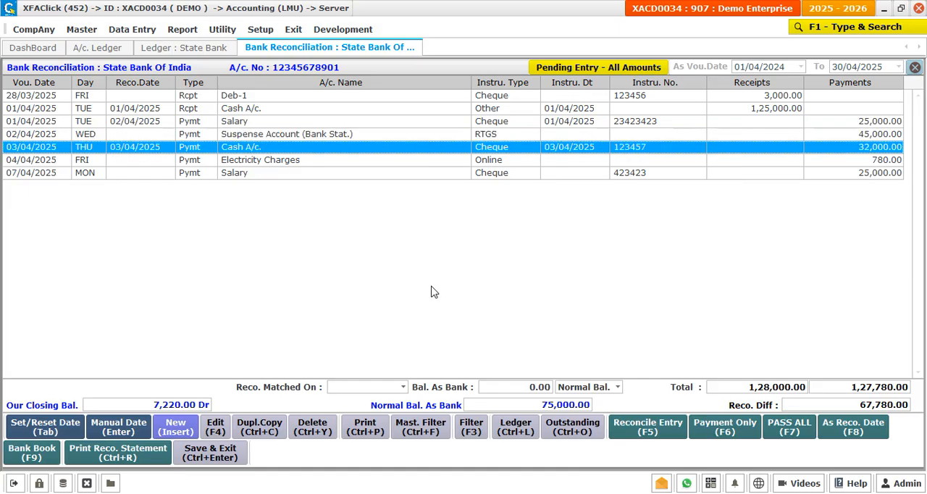
Step: Set the reconciliation date of the 28/03/2025 Deb-1 cheque receipt to 01/04/2025
key(Up)
key(Up)
key(Up)
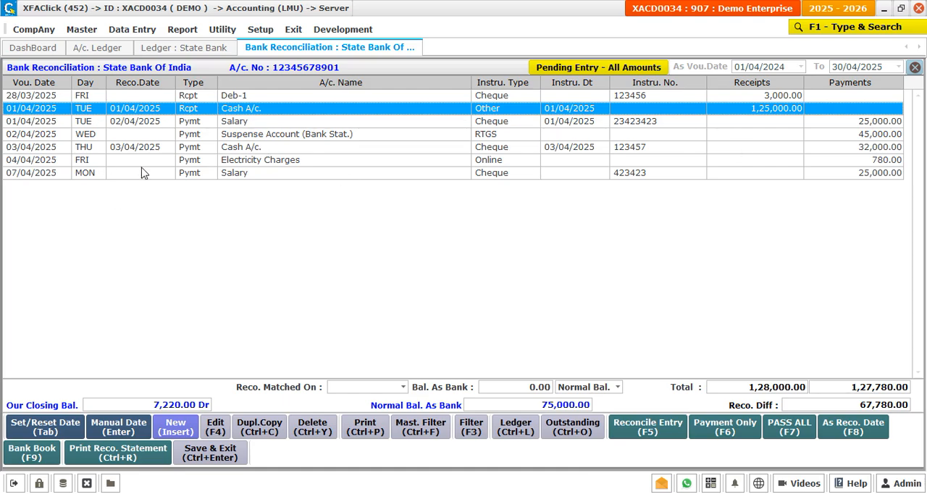
key(Up)
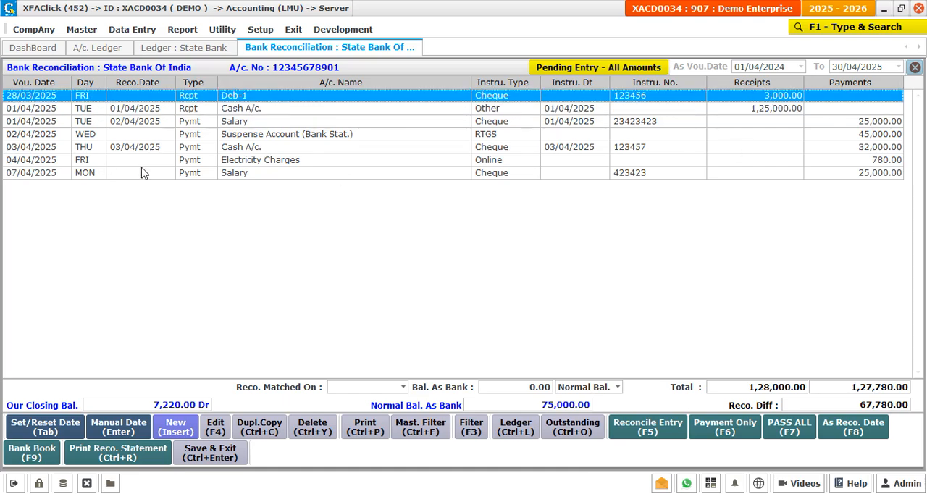
key(Tab)
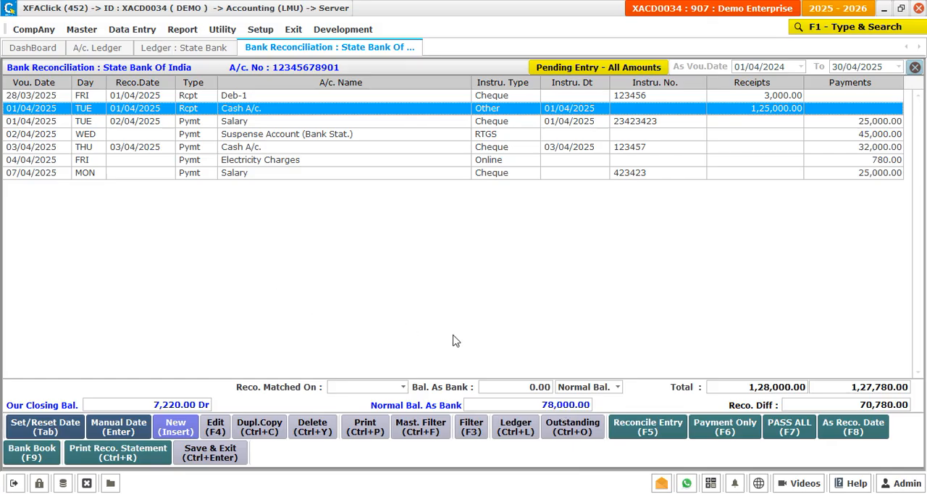
Step: Look through the payments that remain without a reconciliation date
key(Down)
key(Down)
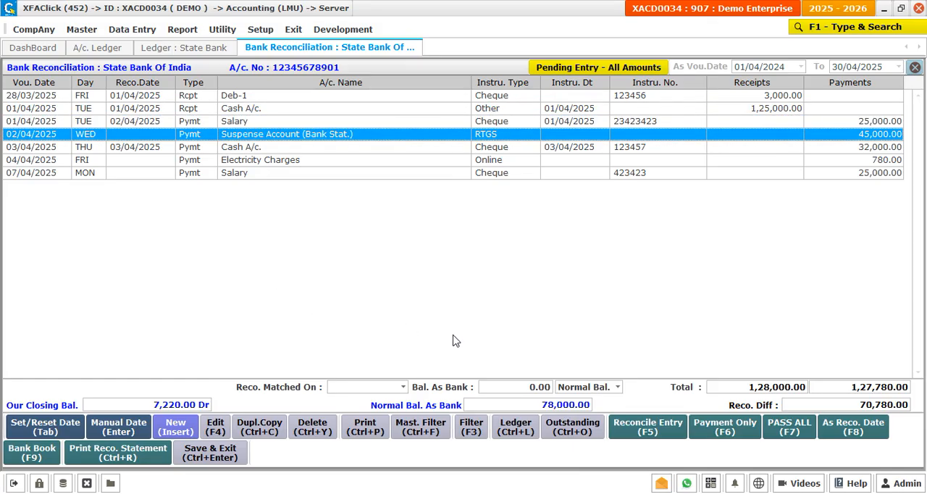
key(Down)
key(Down)
key(Down)
key(Up)
key(Up)
key(Up)
Step: Preview the Bank Reconciliation Statement as on 30/04/2025, and return to the reconciliation list without printing
click(147, 455)
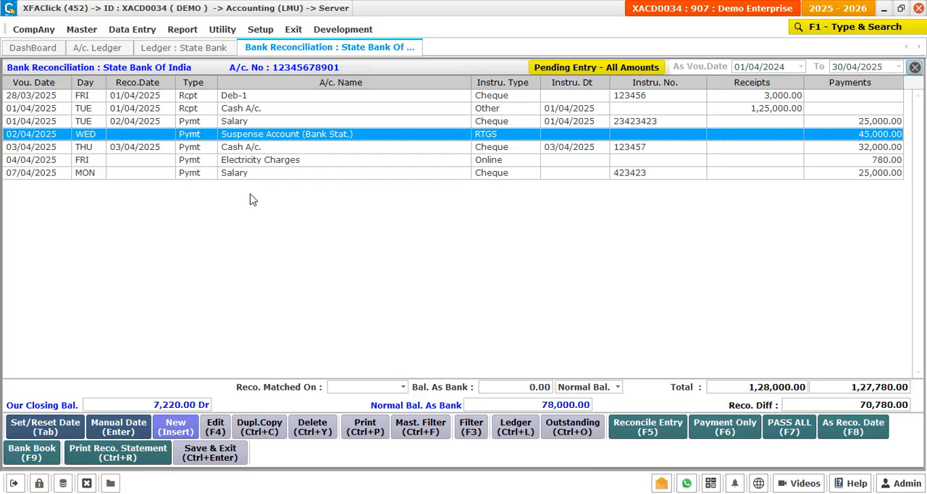
key(ctrl+r)
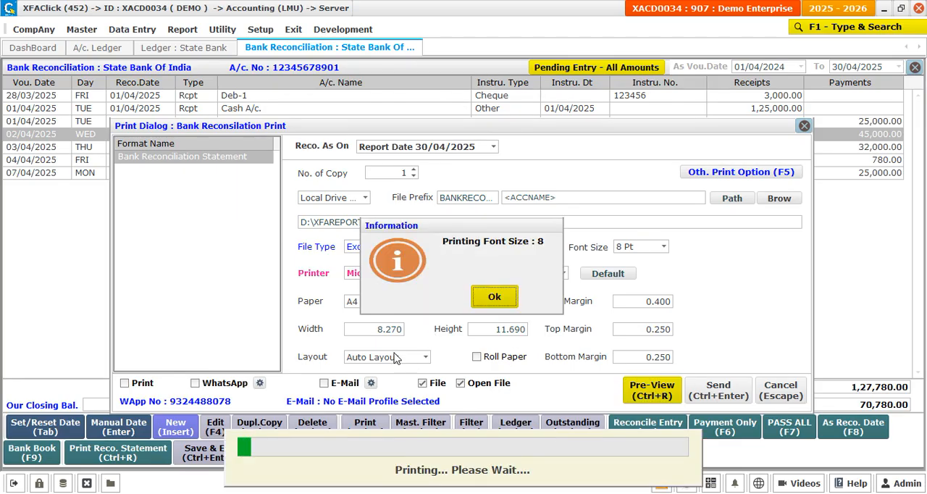
click(487, 299)
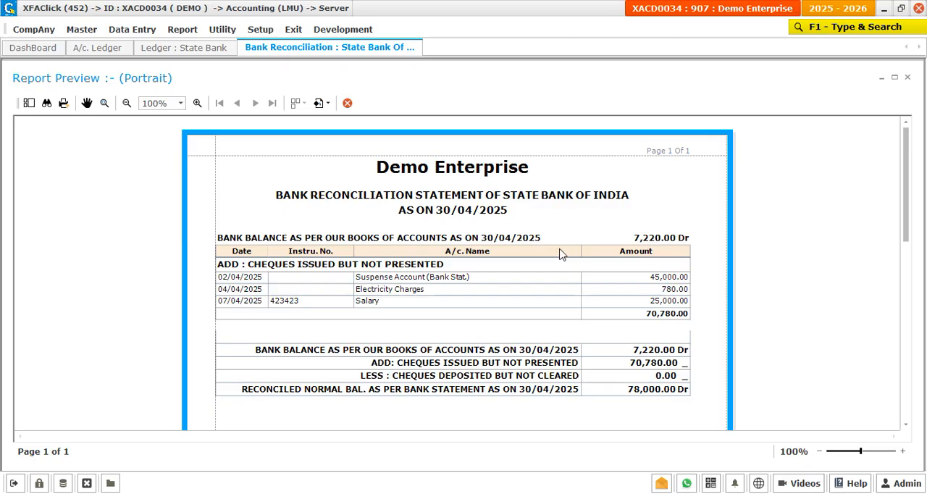
key(Escape)
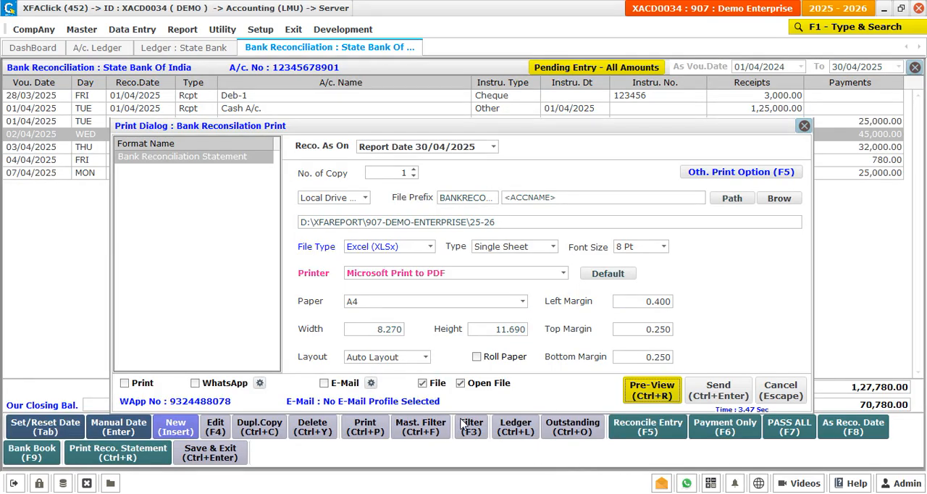
key(Escape)
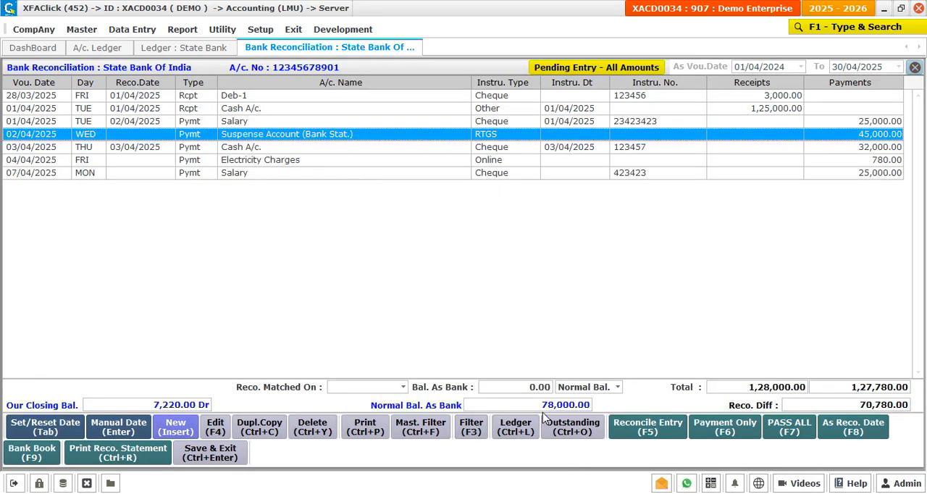
Step: Record the reconciliation as matched on 30/04/2025 with a bank balance of 78,000 as Normal Bal., and save and exit
click(331, 387)
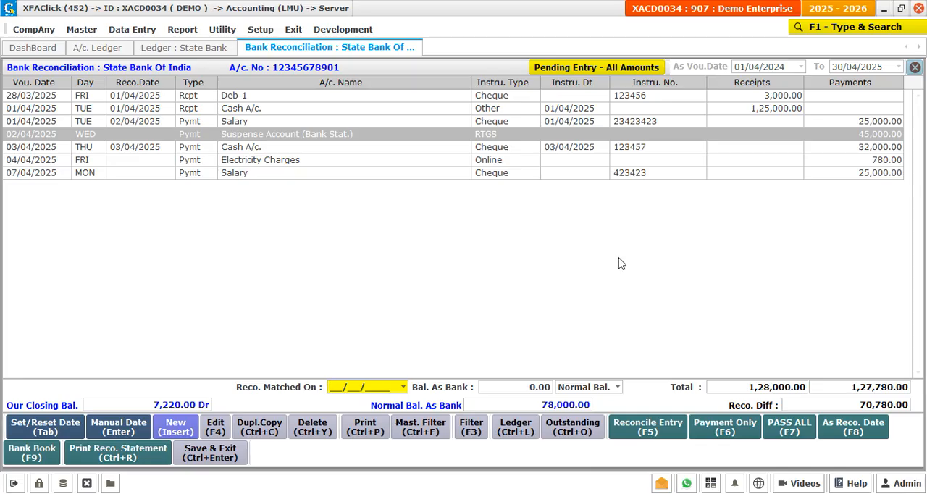
text(30042025)
key(Return)
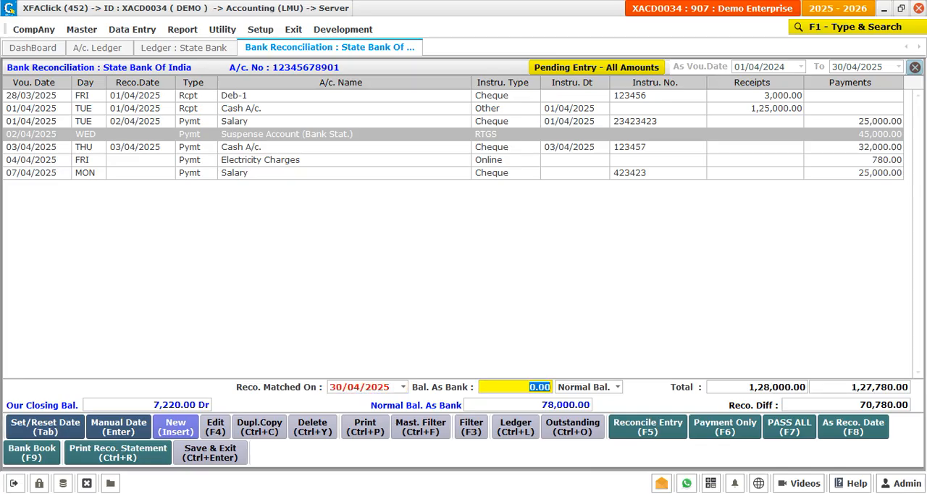
text(78000)
key(Return)
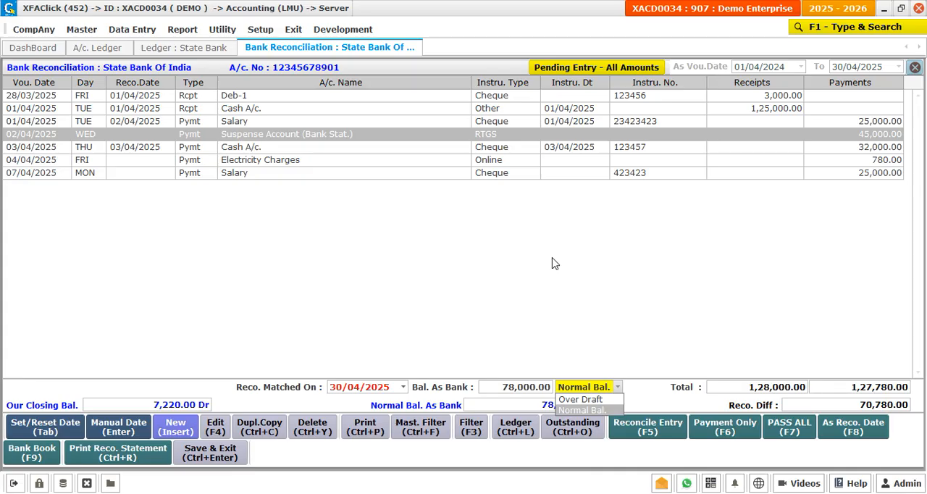
key(Return)
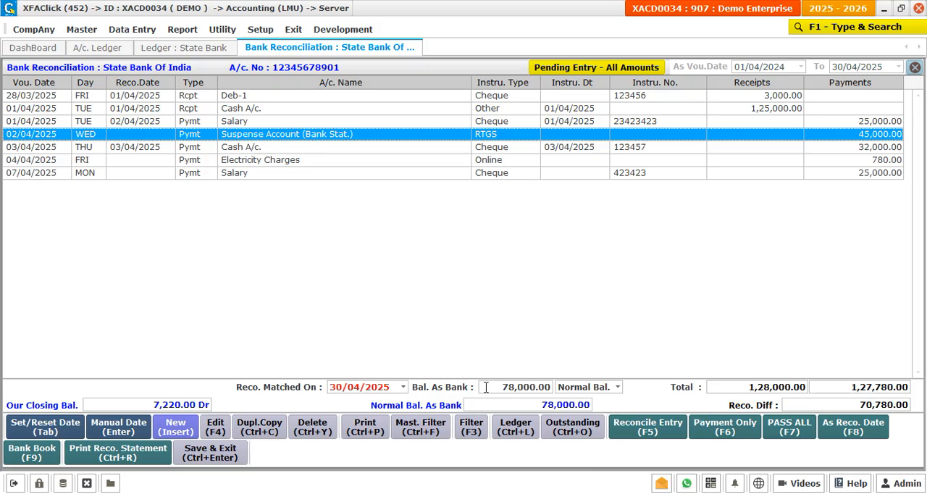
click(195, 457)
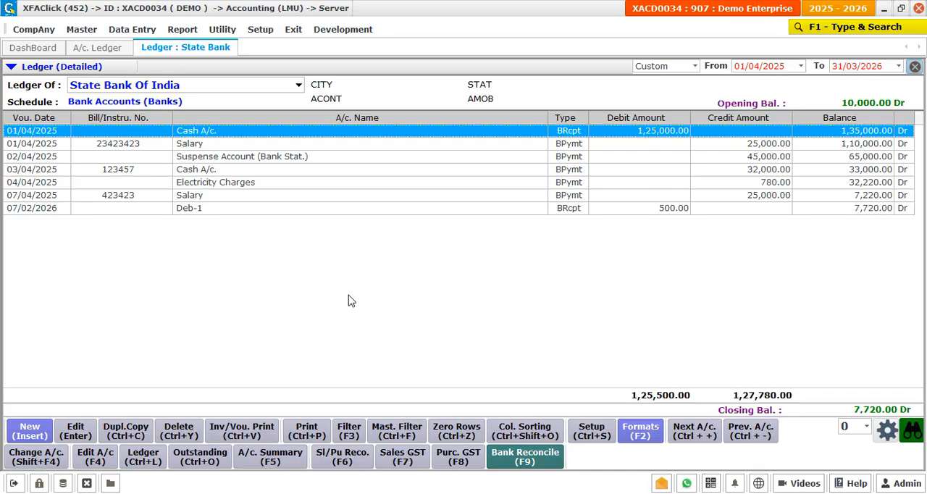
Step: Start bank reconciliation from the State Bank Of India ledger for the period 01/05/2025 to 31/05/2025
click(518, 462)
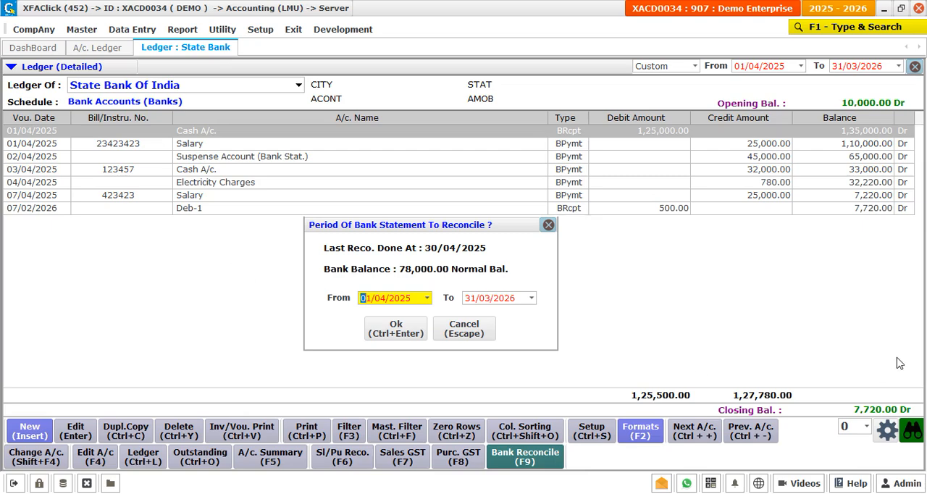
text(0105)
key(Return)
text(31/05/202)
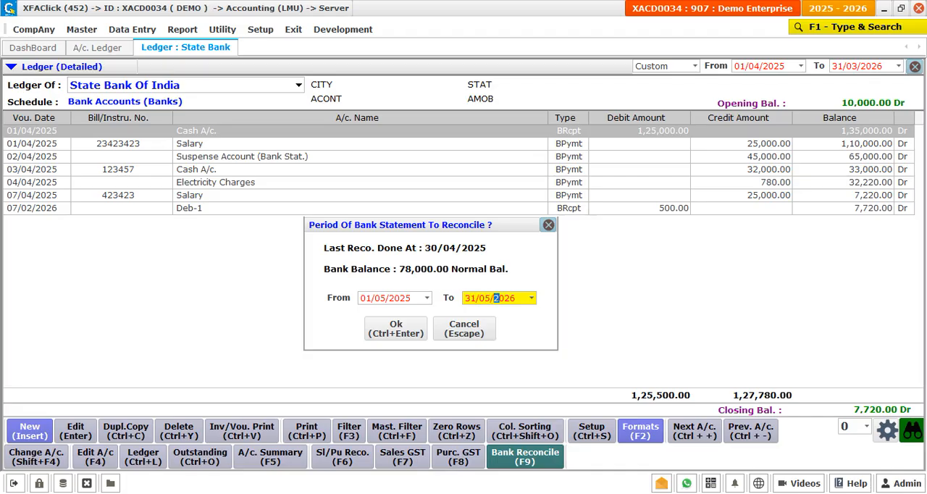
text(5)
key(Return)
key(Return)
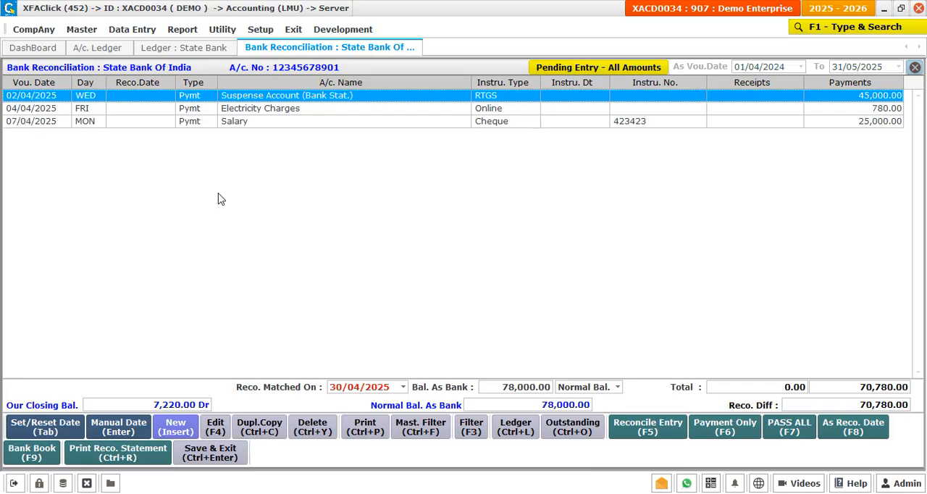
Step: Create a bank receipt from the reconciliation list, dated 02/05/2025, with Cash A/c. as the opposite account
click(178, 429)
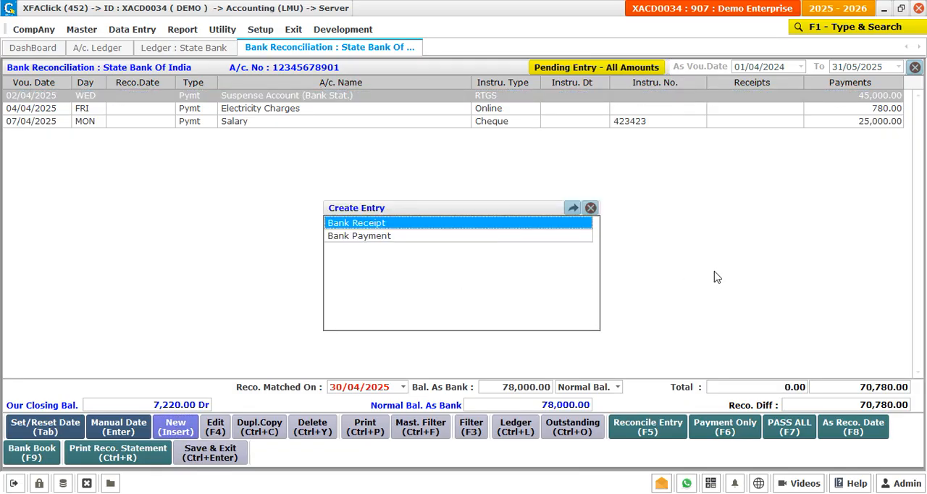
key(Down)
key(Return)
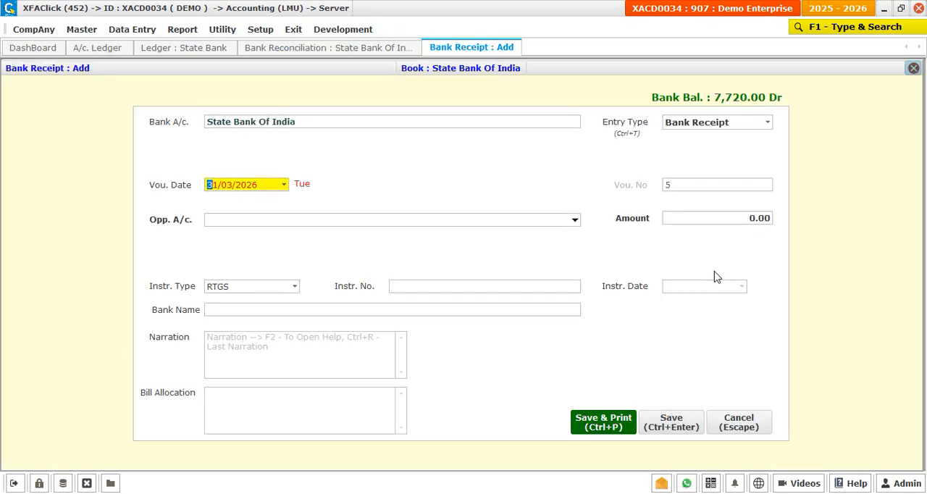
text(02052026)
key(Return)
text(cash)
key(Return)
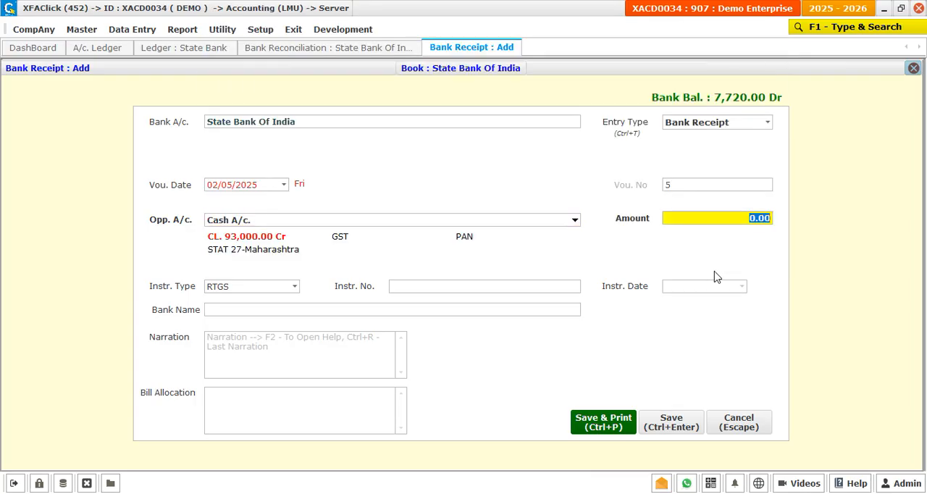
Step: Set the receipt's amount to 7,500 and its instrument type to Cash, and save it
text(7500)
key(Return)
text(cash)
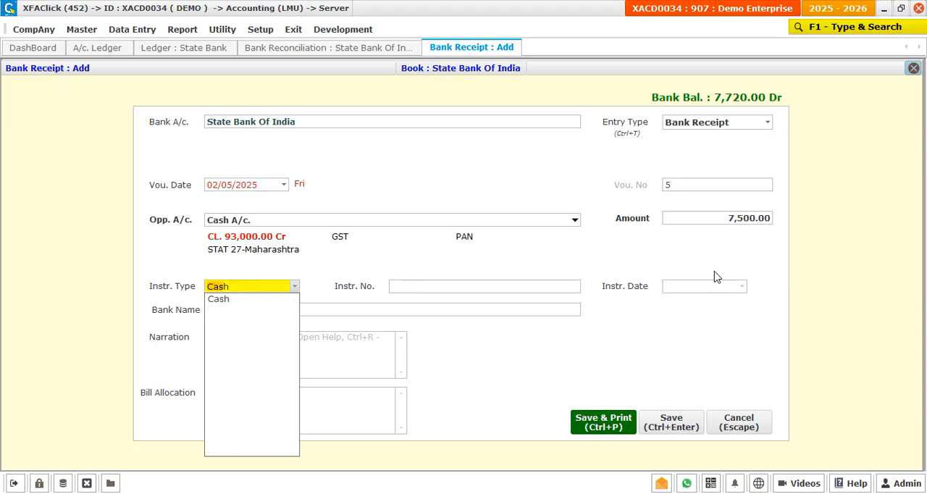
key(Return)
key(Return)
key(ctrl+Return)
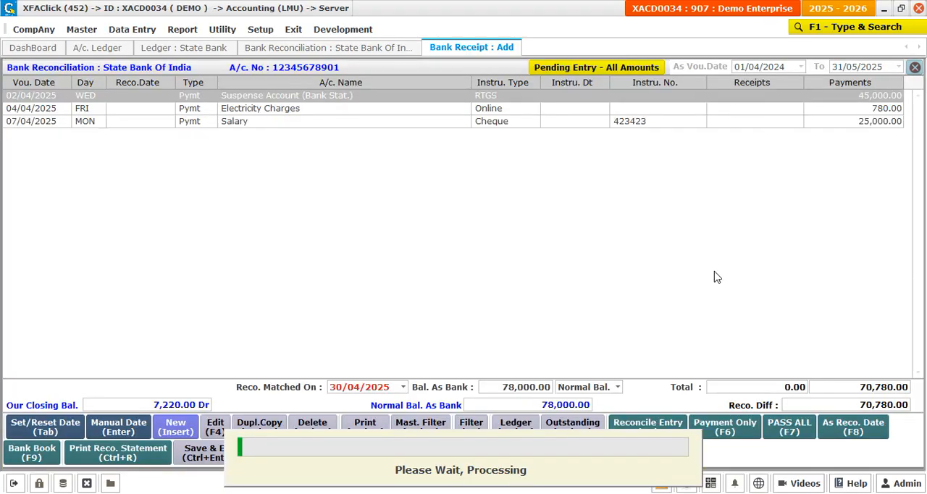
Step: Mark the 7,500 Cash A/c. receipt of 02/05/2025 as reconciled on its voucher date
key(Down)
key(Down)
key(Down)
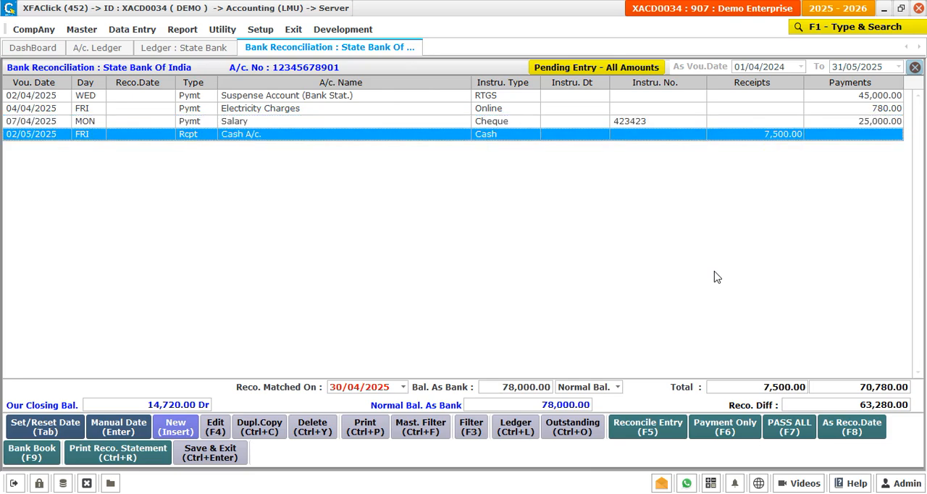
key(Up)
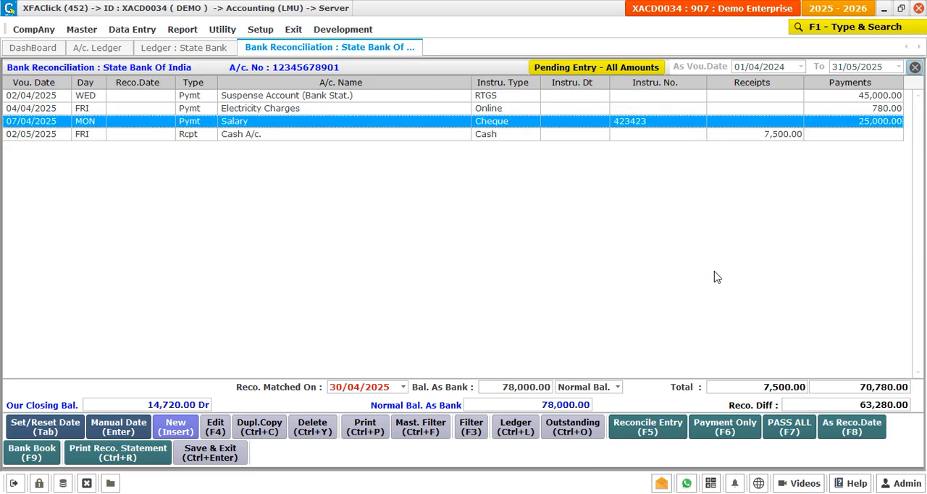
key(Down)
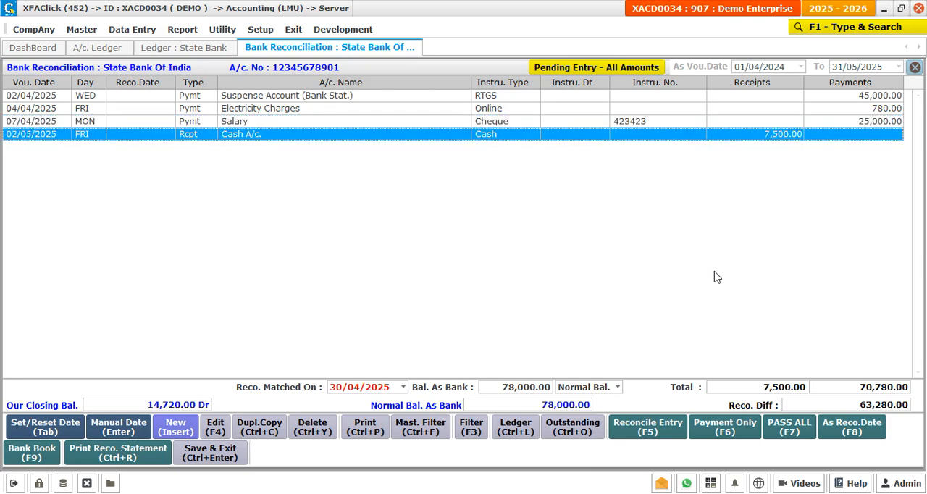
key(Tab)
Step: Mark the Suspense Account (Bank Stat.) and Electricity Charges payments as reconciled on 01/05/2025
click(356, 94)
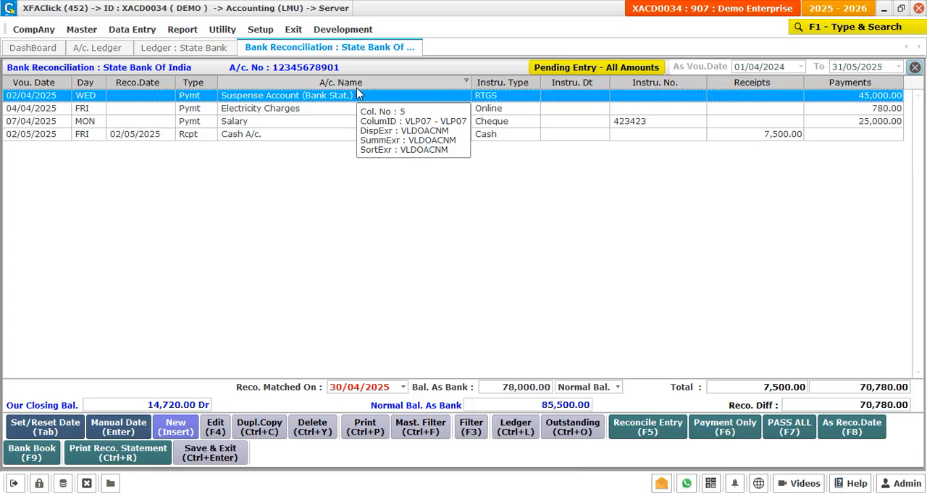
key(Tab)
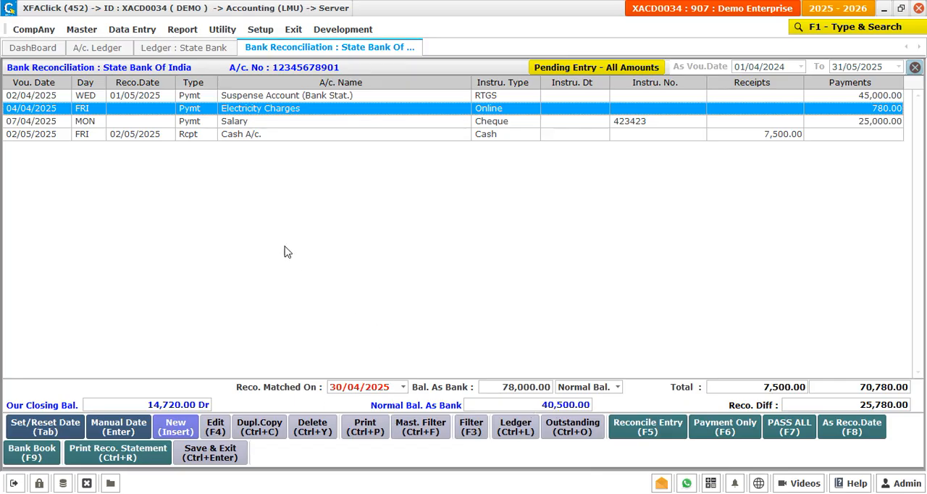
key(Down)
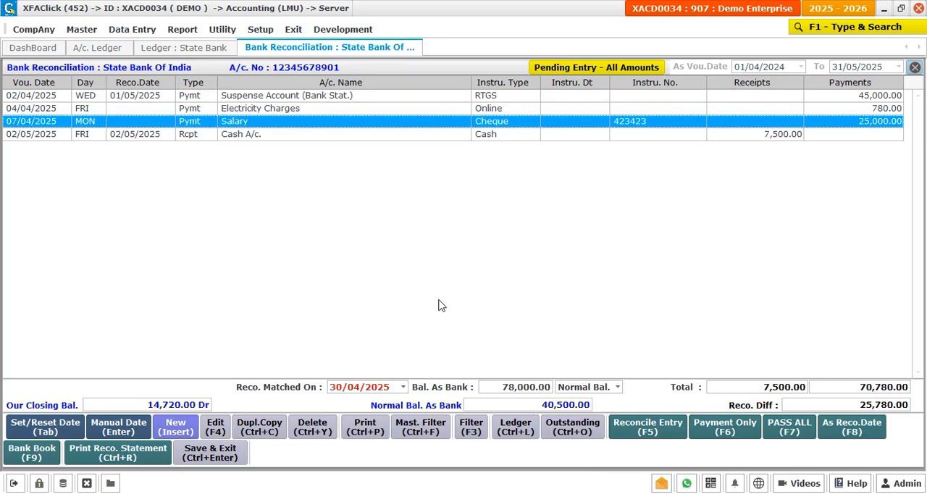
key(Up)
key(Tab)
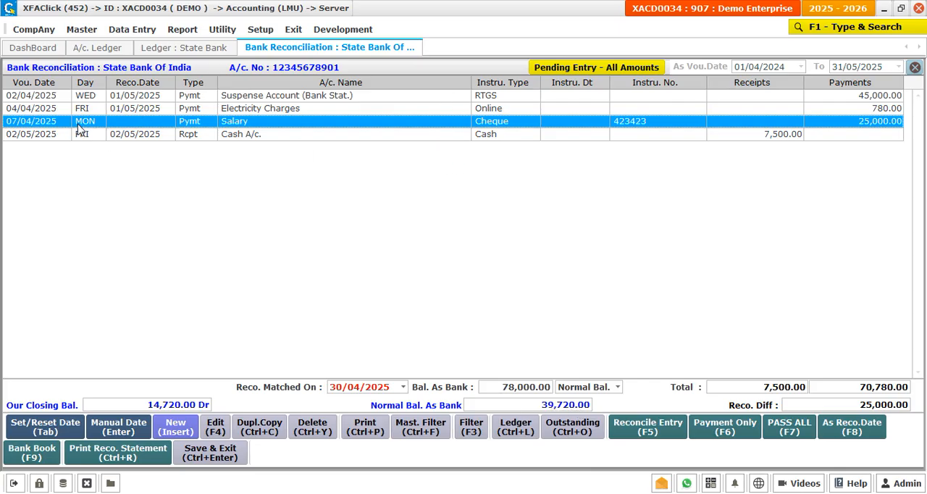
Step: Record the reconciliation as matched on 31/05/2025 with a bank balance of 39,720 as Normal Bal
click(335, 389)
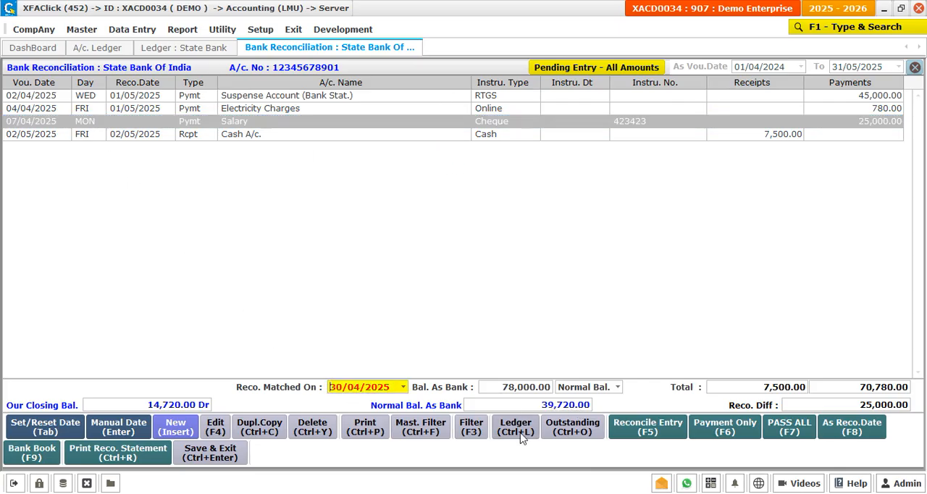
text(31052025)
key(Return)
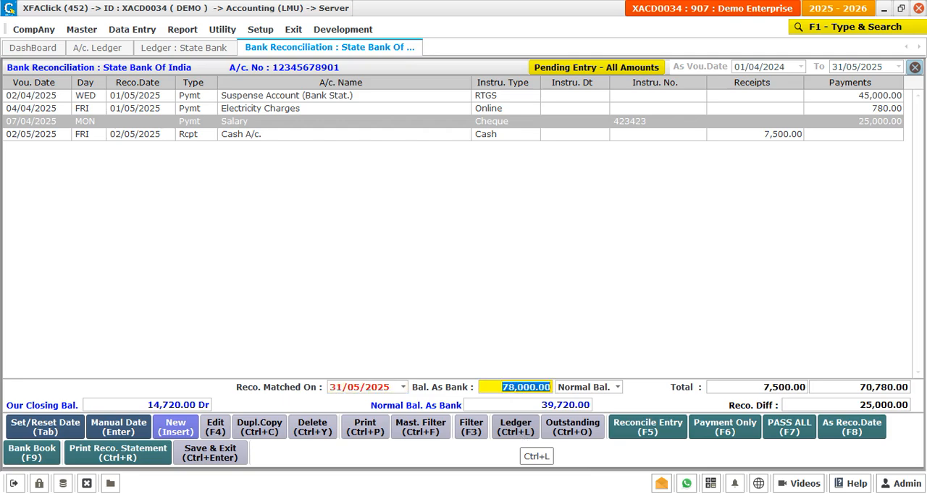
text(39720)
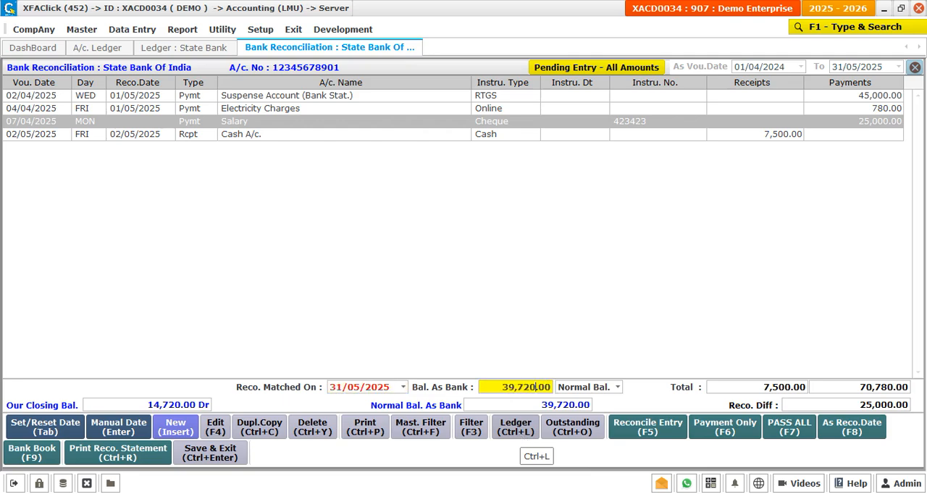
key(Return)
key(Return)
key(Return)
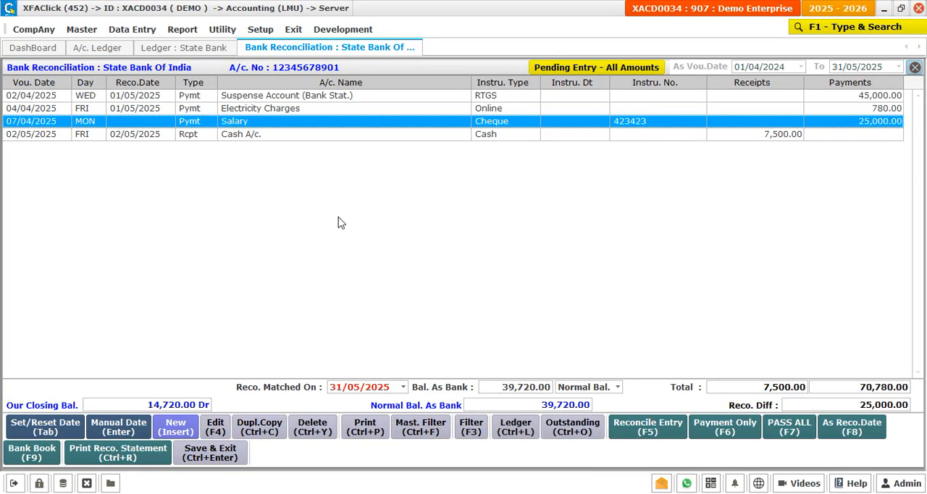
Step: Clear the reconciliation dates of all the listed pending entries, starting from the Suspense Account (Bank Stat.) payment
click(851, 479)
click(123, 99)
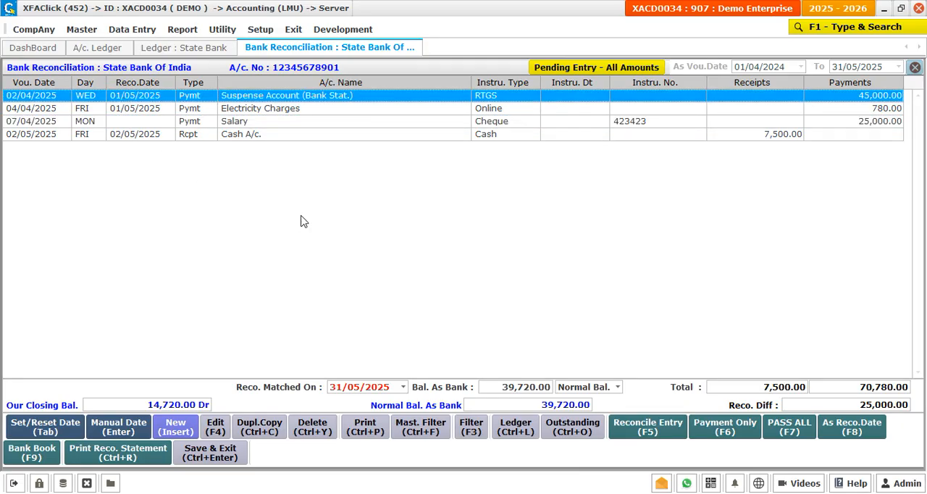
key(Tab)
key(Tab)
key(Tab)
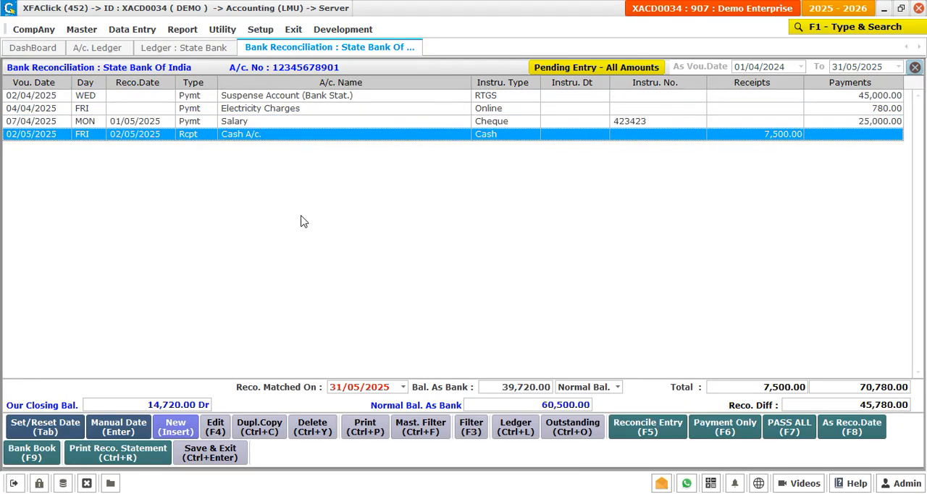
key(Up)
key(Tab)
key(Tab)
key(Up)
key(Up)
key(Up)
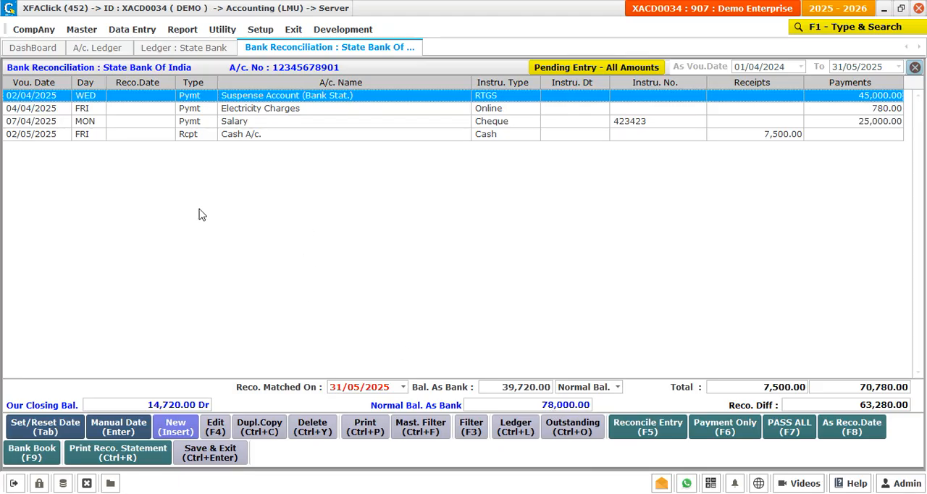
key(Down)
key(Down)
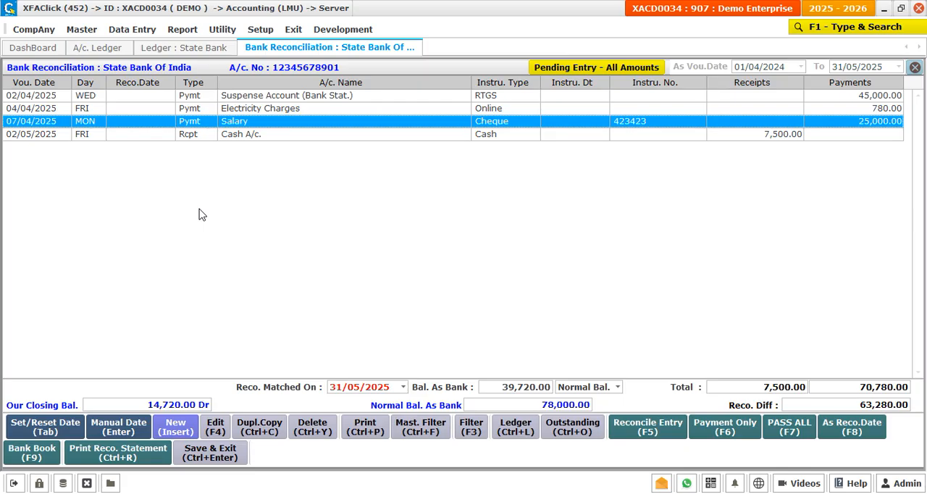
key(Up)
key(Up)
key(Down)
key(Down)
key(Down)
key(Up)
Step: Pass all uncleared vouchers with the reconcile date 31/05/2025
click(775, 431)
click(775, 432)
key(Left)
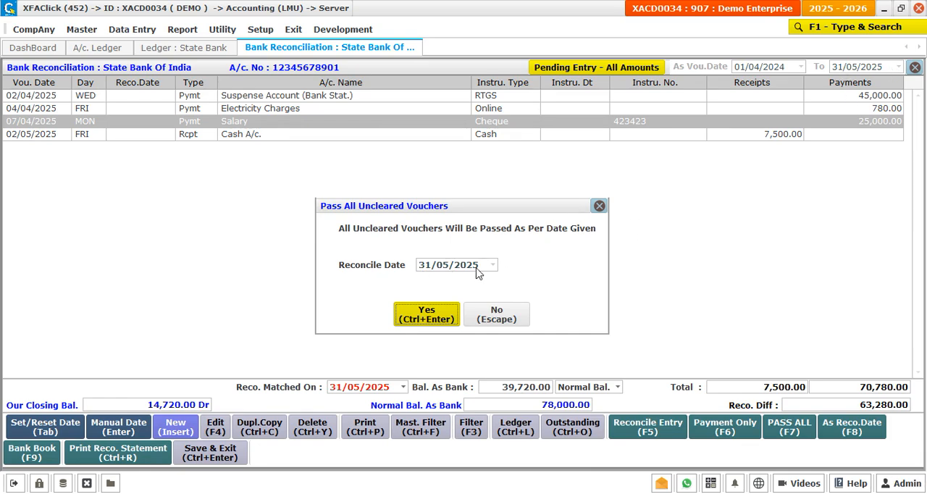
click(440, 313)
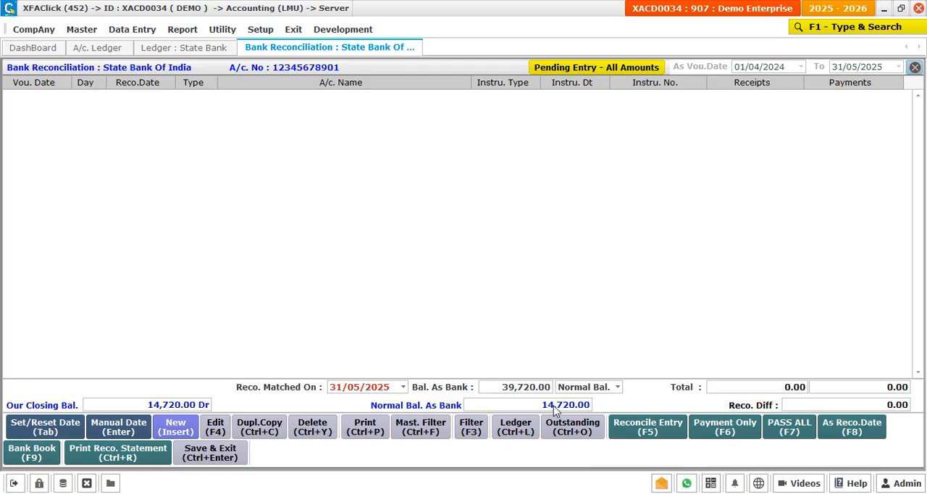
Step: View the reconciled entries for 01/05/2025 to 31/05/2025, switching through payments only and receipts only back to all amounts
click(668, 433)
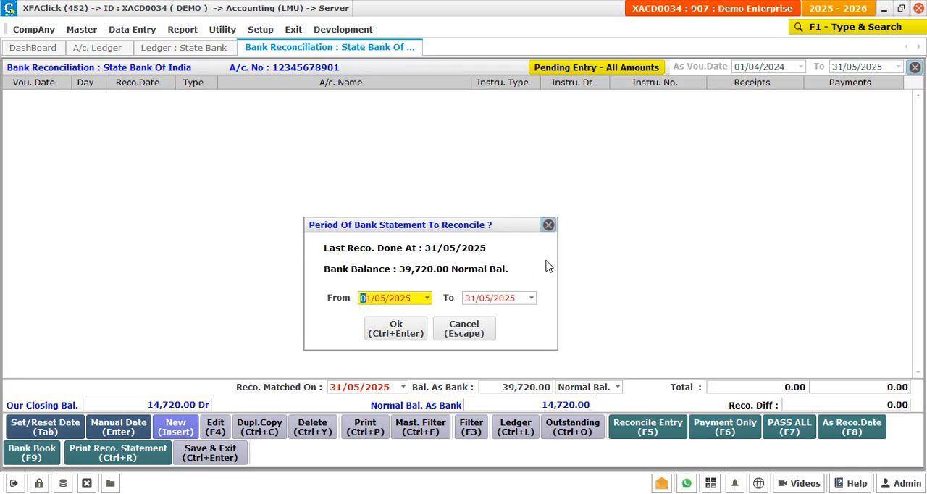
key(ctrl+Return)
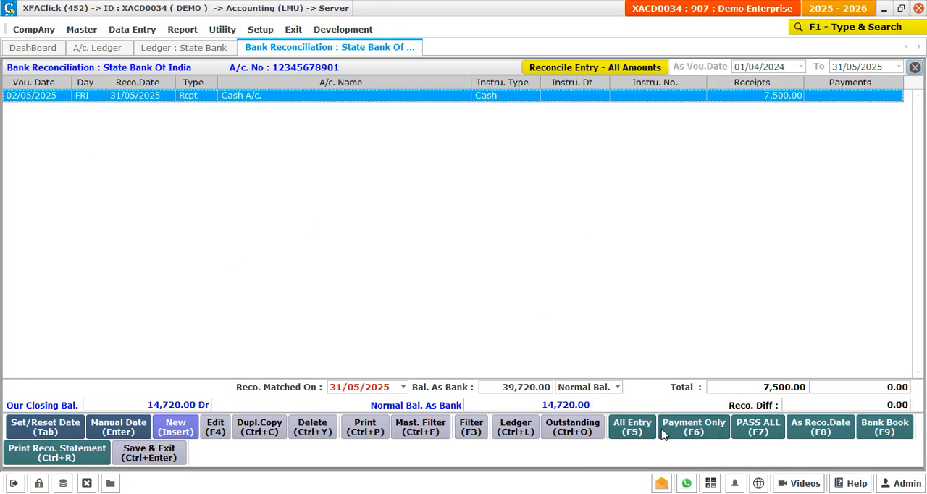
click(683, 427)
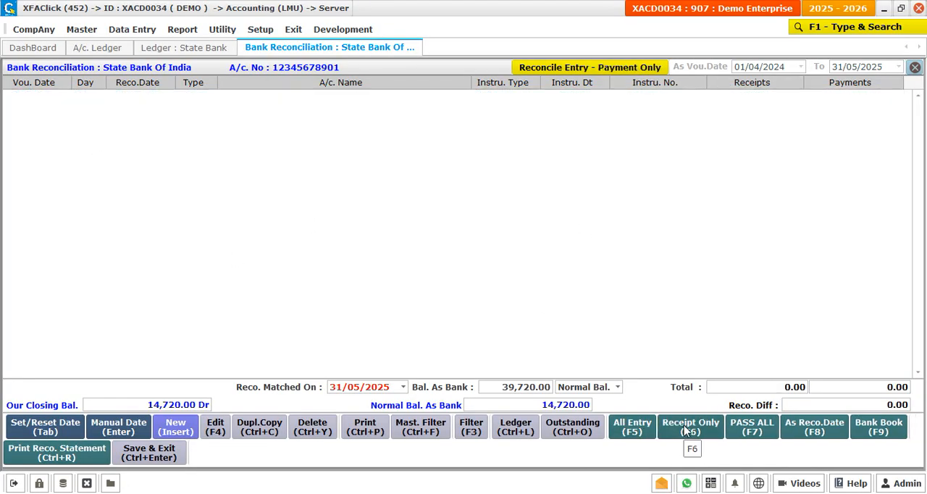
click(683, 425)
click(673, 430)
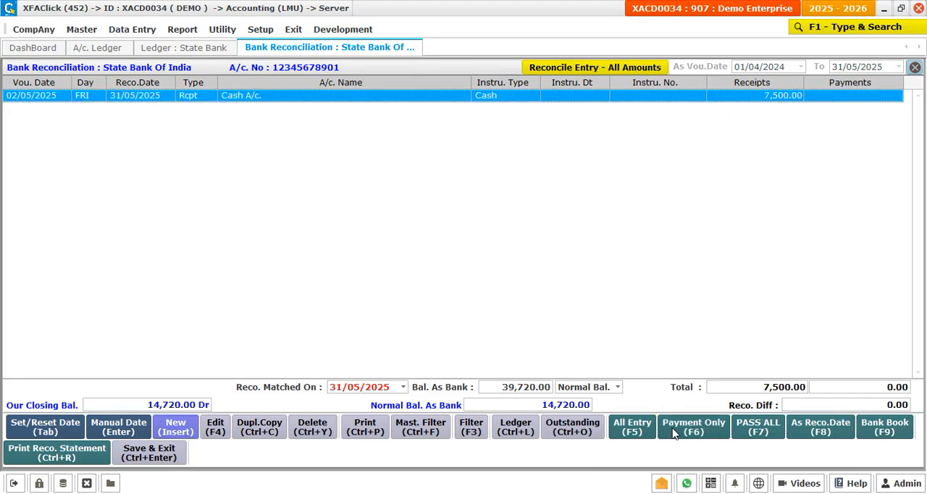
Step: View all entries for 01/05/2025 to 31/05/2025, followed by only the pending entries for the same period
click(627, 430)
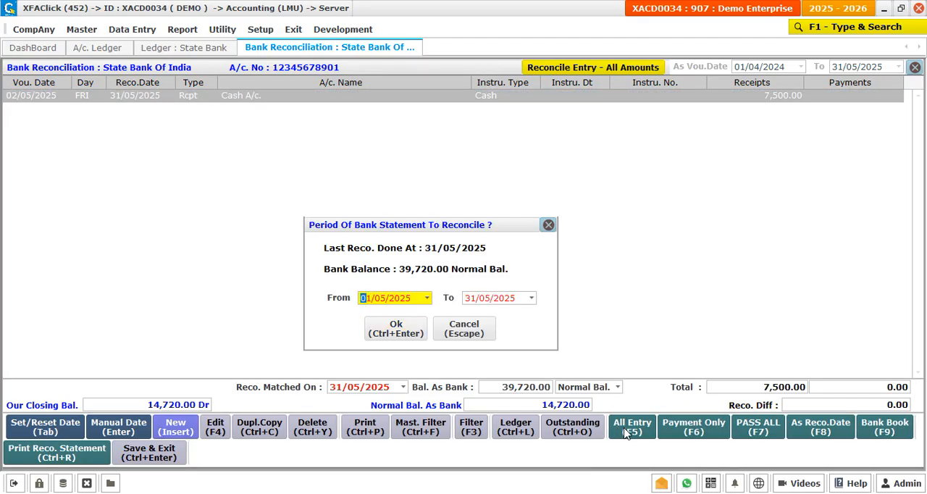
click(402, 328)
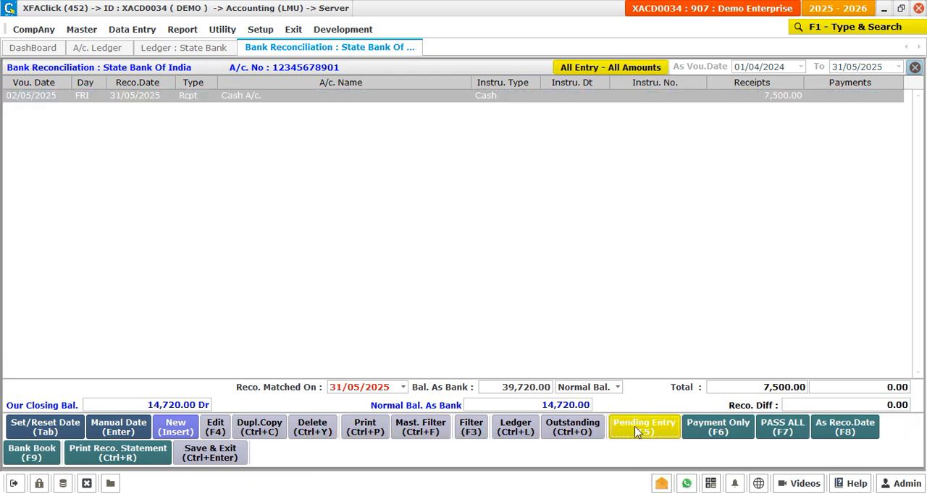
click(635, 431)
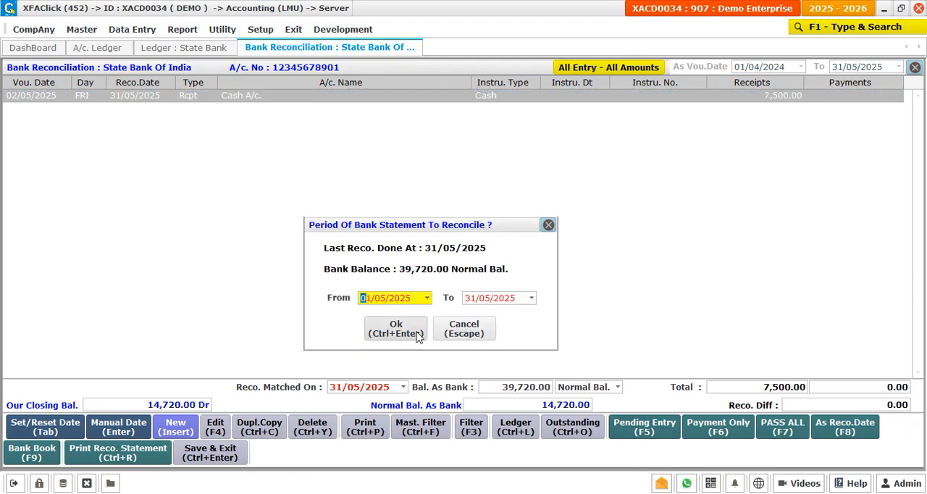
click(391, 330)
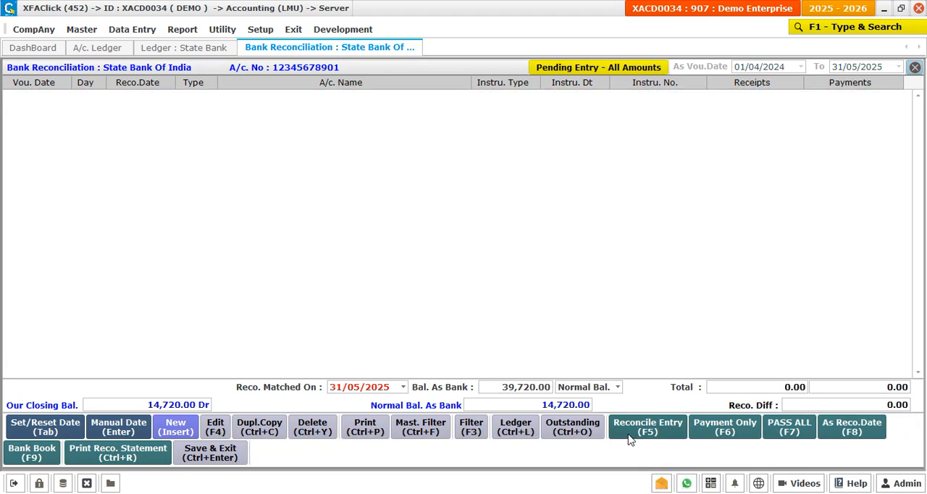
Step: List the reconciled entries for the extended period 01/04/2025 to 31/05/2025
click(630, 432)
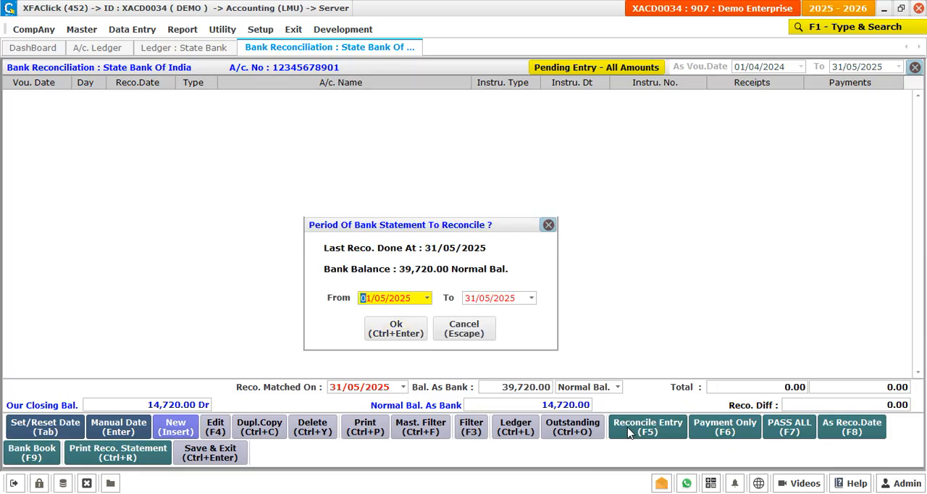
text(0104)
key(Return)
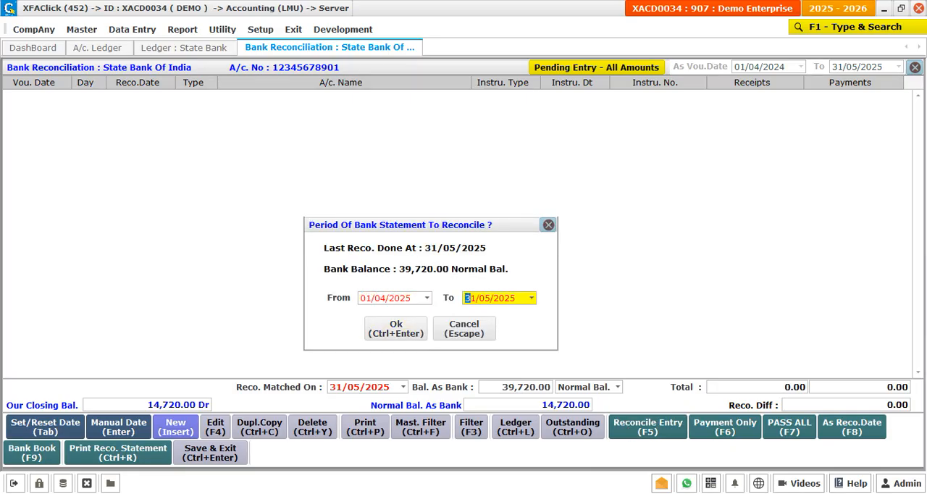
key(Return)
key(Return)
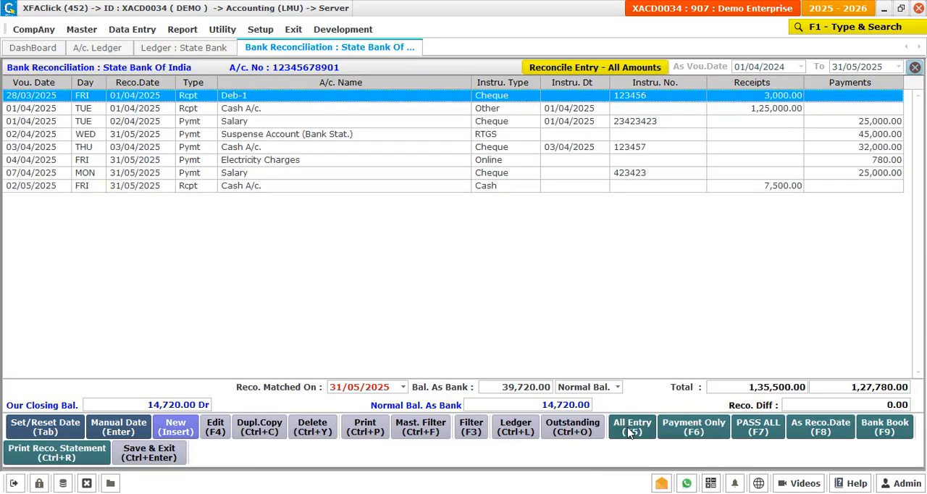
Step: Clear the reconciliation date of the 07/04/2025 Salary cheque payment of 25,000
key(Down)
key(Down)
key(Down)
key(Down)
key(Down)
key(Down)
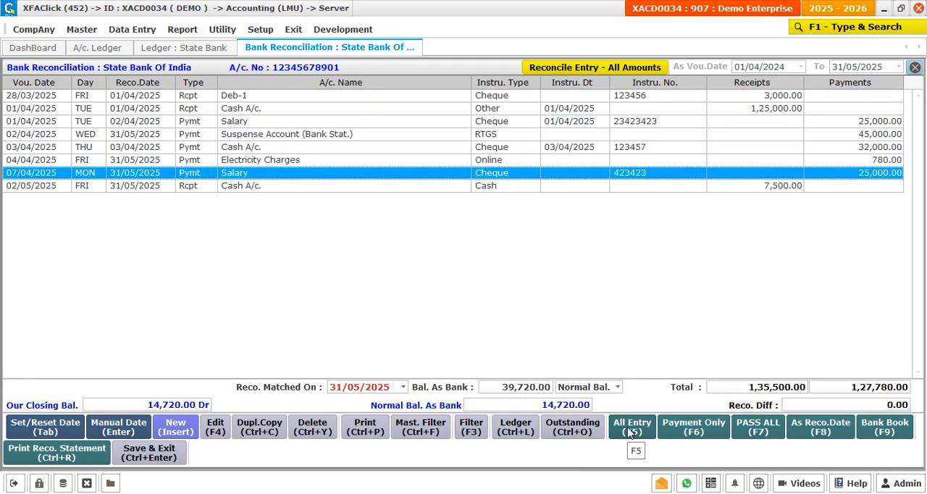
key(Tab)
key(Up)
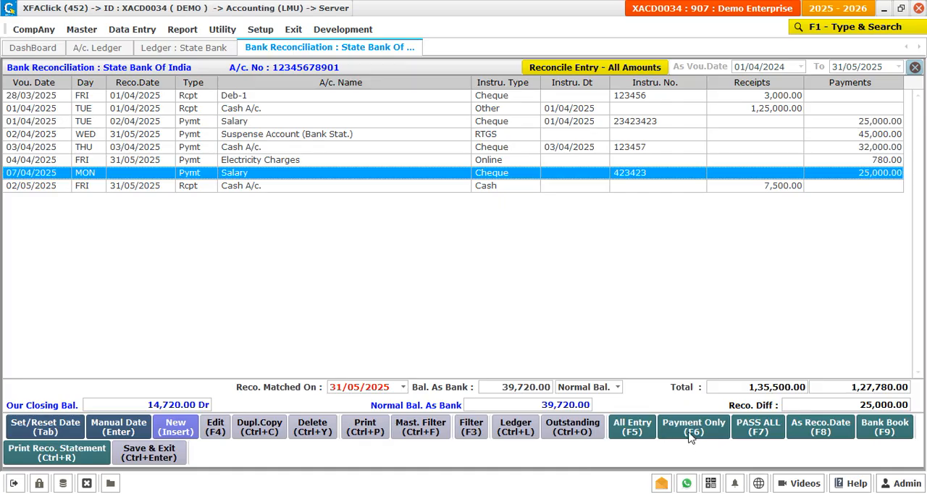
Step: View all entries from 01/04/2025 to 31/05/2025, and switch to the pending entries with the period starting 01/05/2025
click(643, 432)
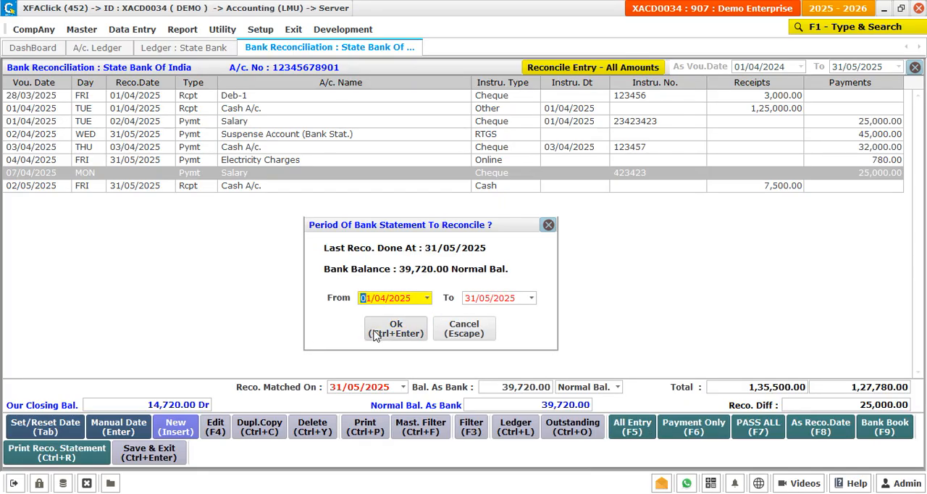
click(374, 335)
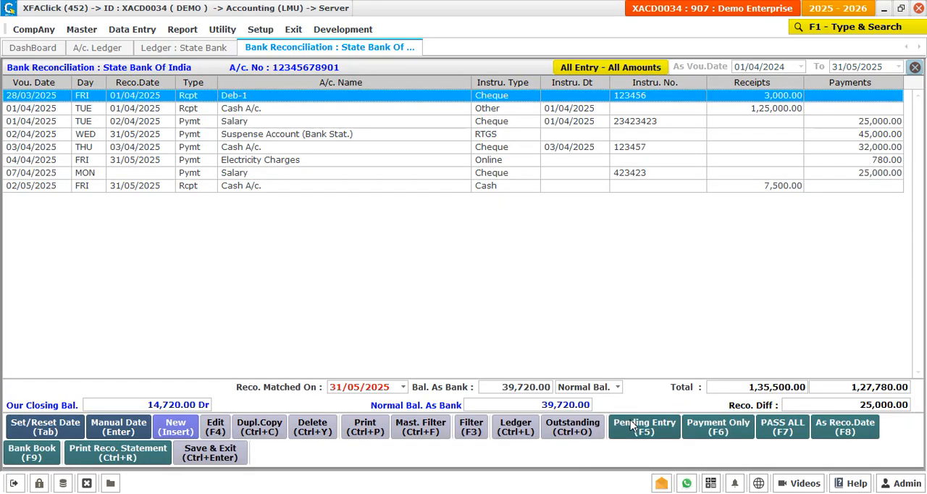
click(633, 427)
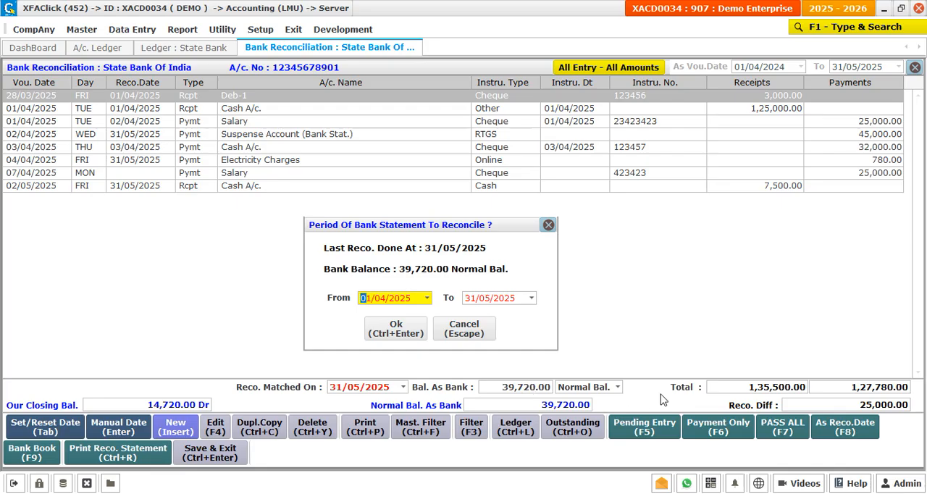
text(0105)
key(Return)
key(Return)
key(Return)
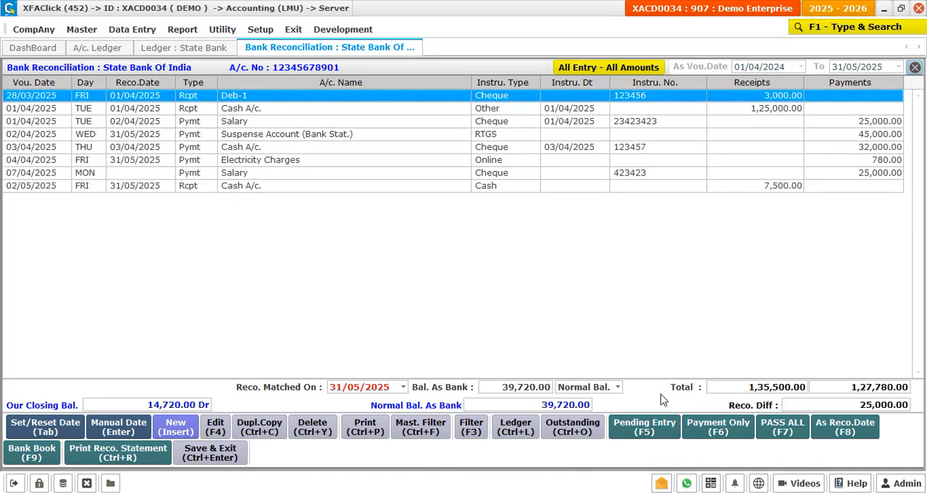
key(F5)
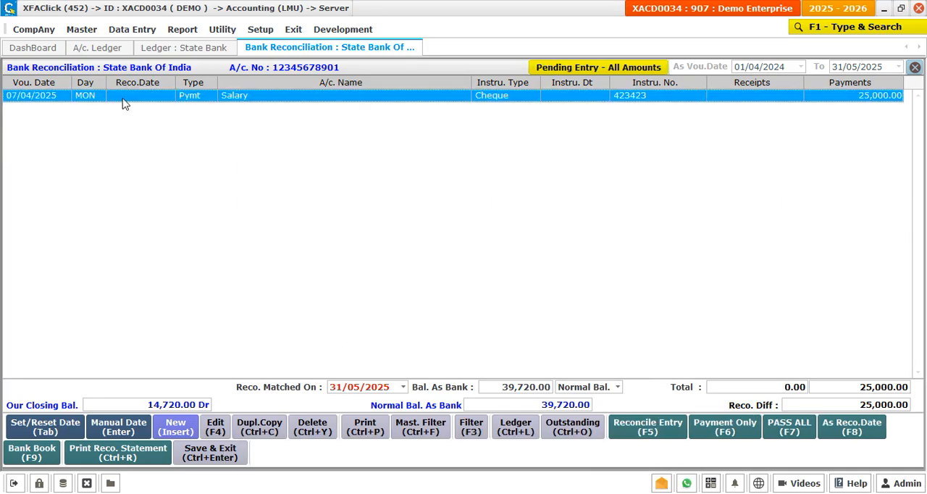